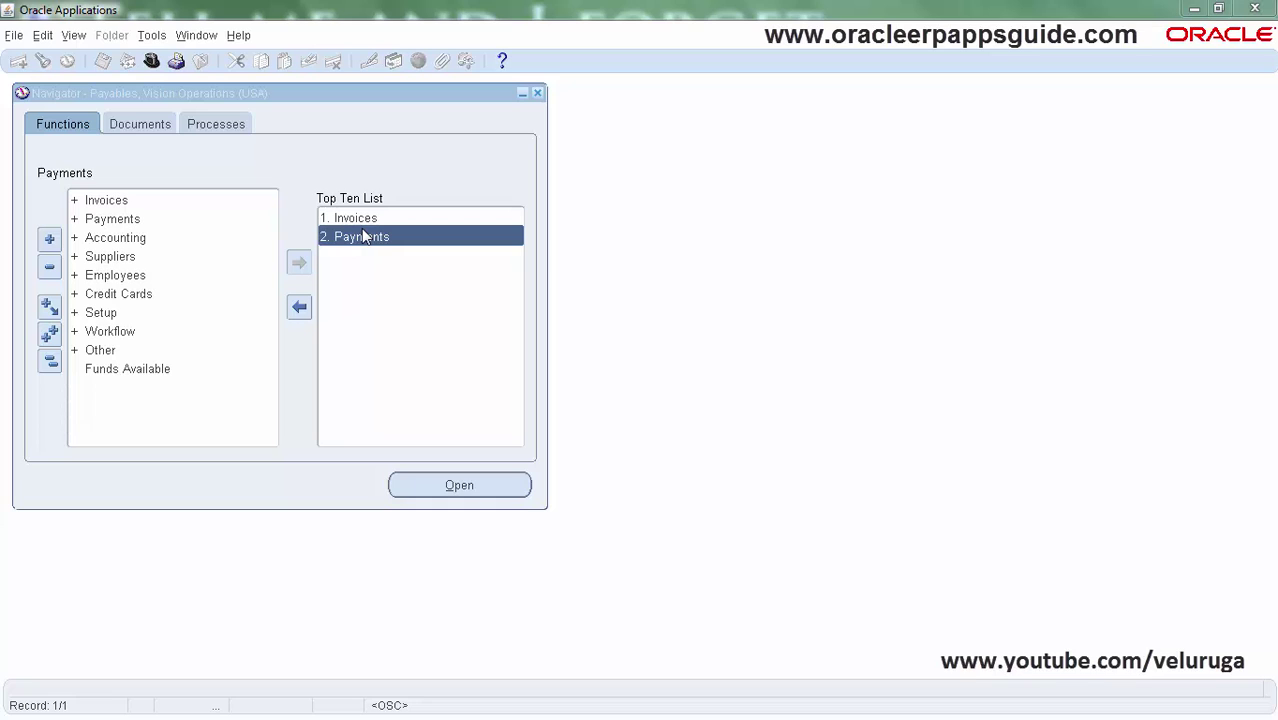
- Open the Payments form and its Form Personalizations window, placed so the Payments column headings stay in view
double_click(362, 240)
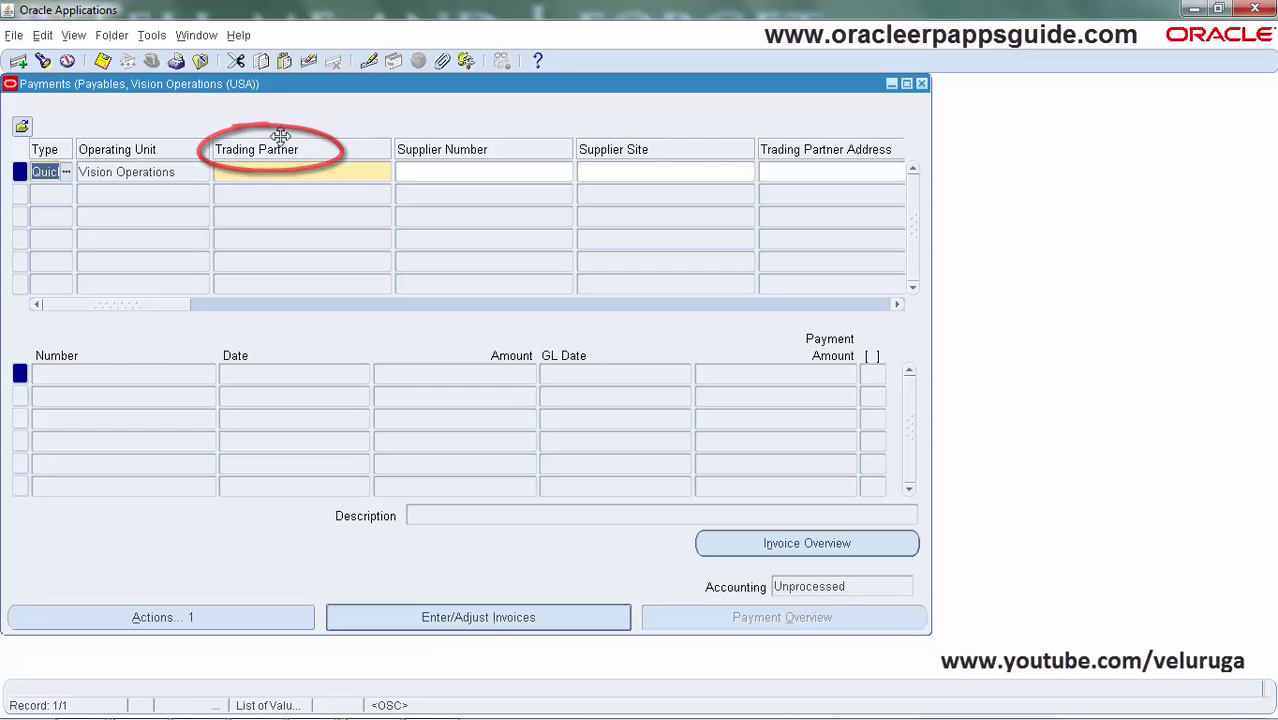
click(237, 35)
mouse_move(316, 123)
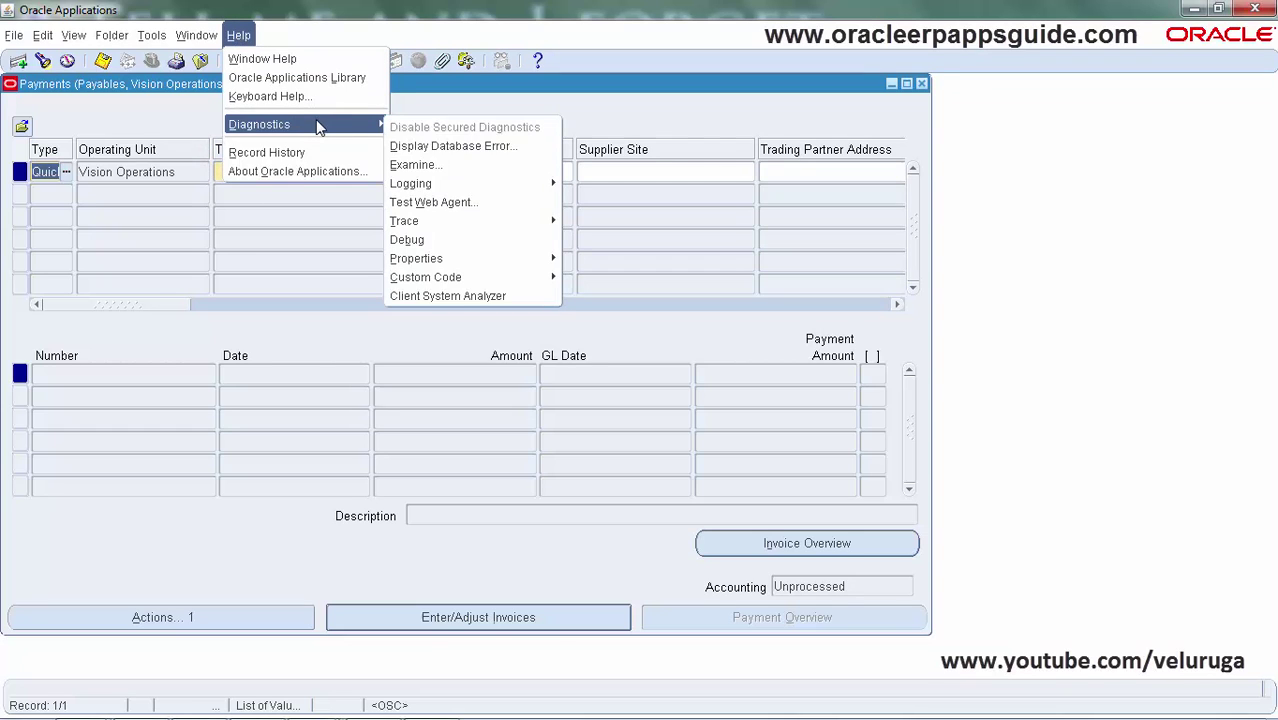
mouse_move(480, 284)
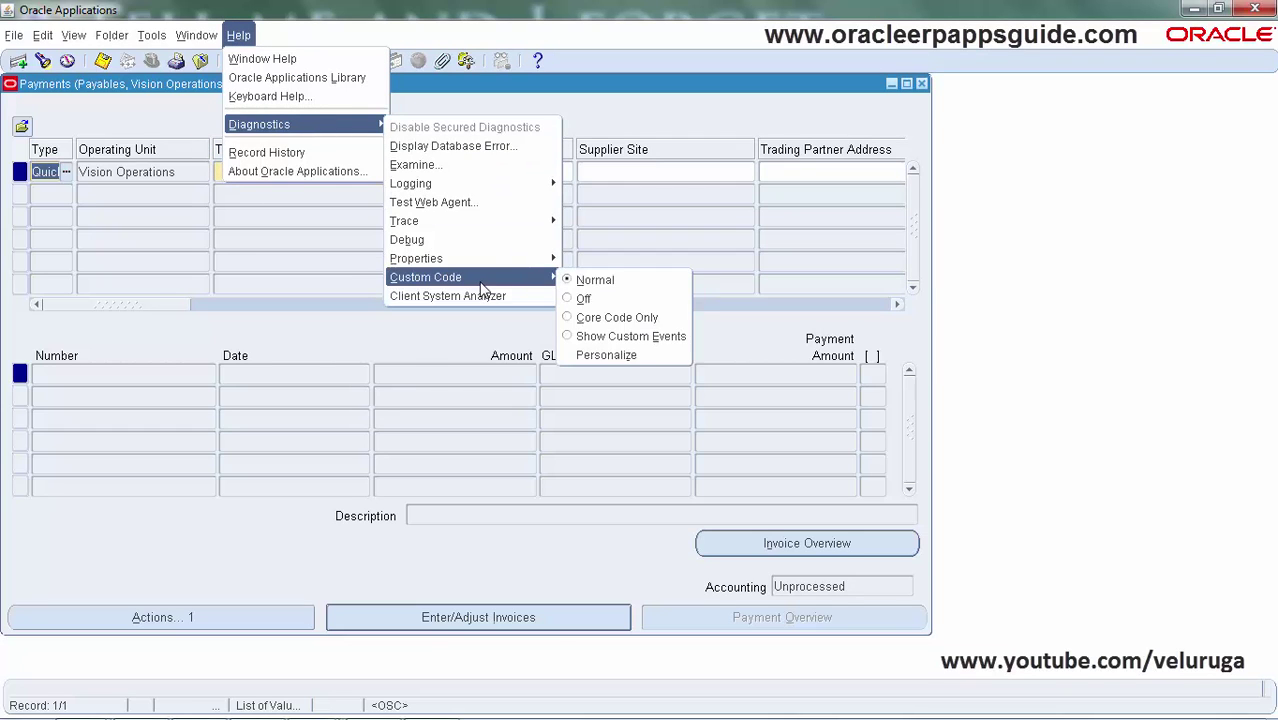
click(625, 356)
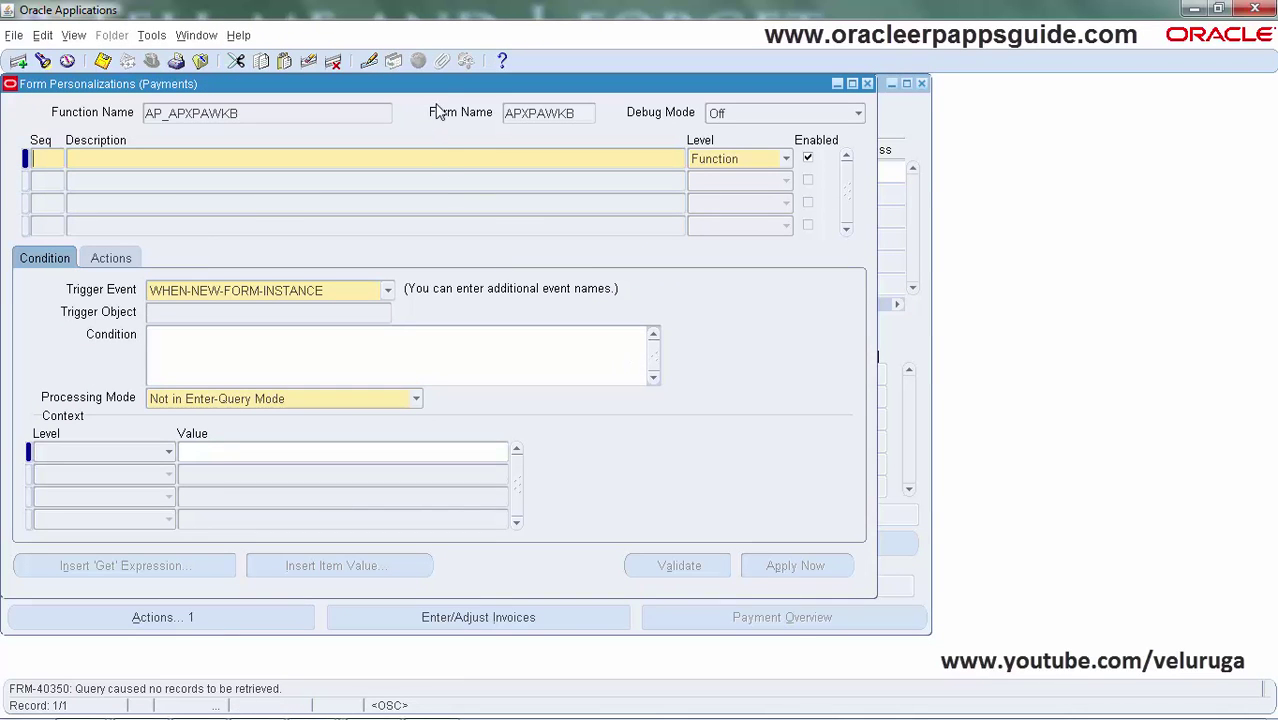
drag(625, 133, 608, 173)
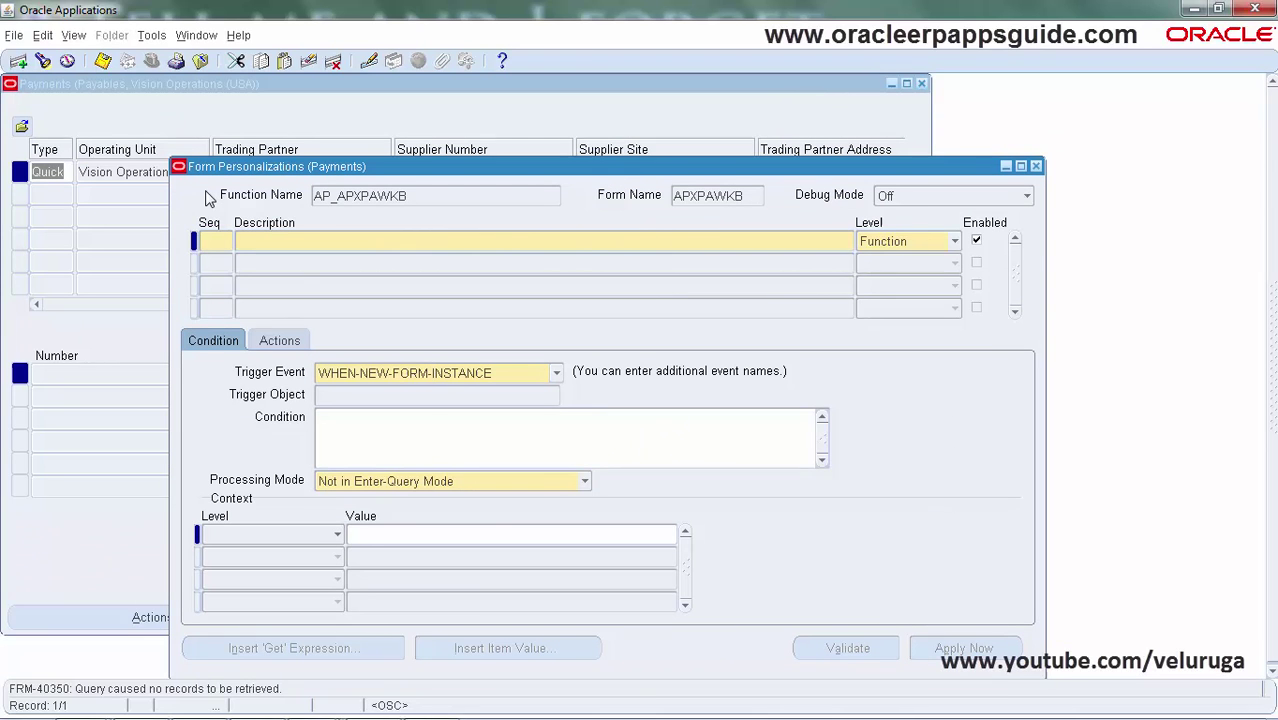
- Create personalization rule 10 described as "Renaming Trading Partner - Change Prompt" with trigger event WHEN-NEW-FORM-INSTANCE and no condition
key(Tab)
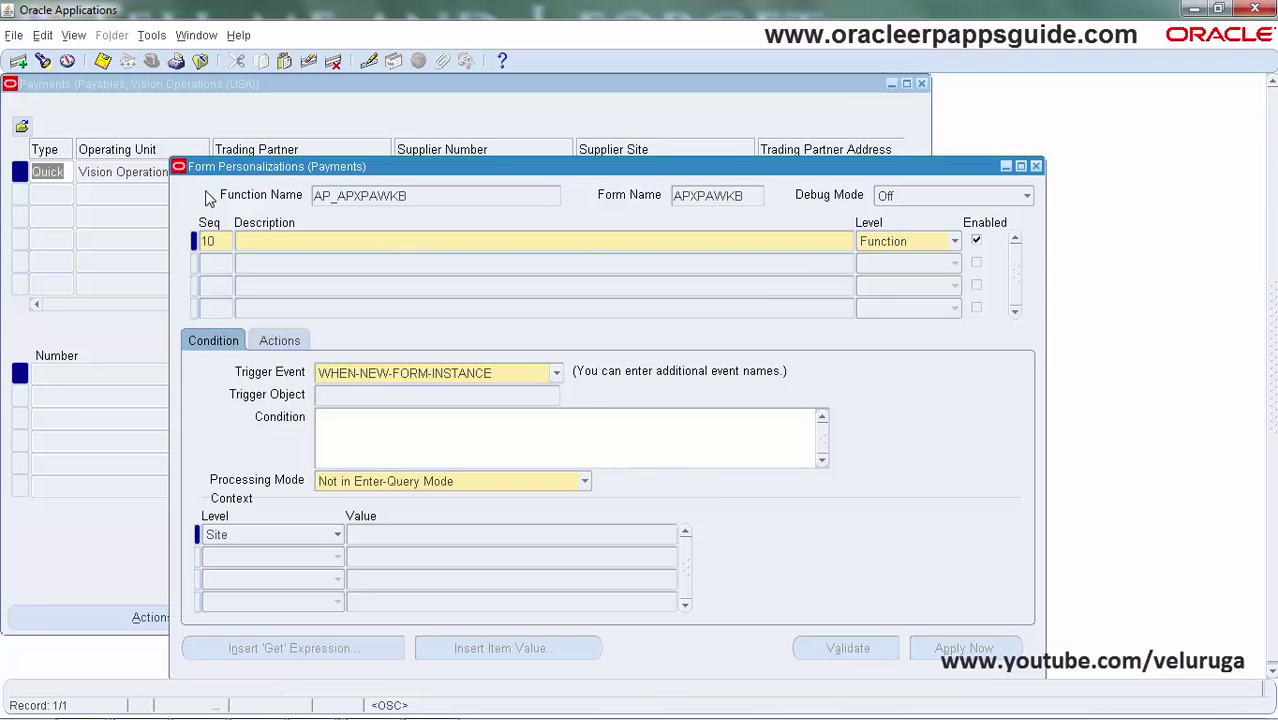
text(Renaming Trading Pa)
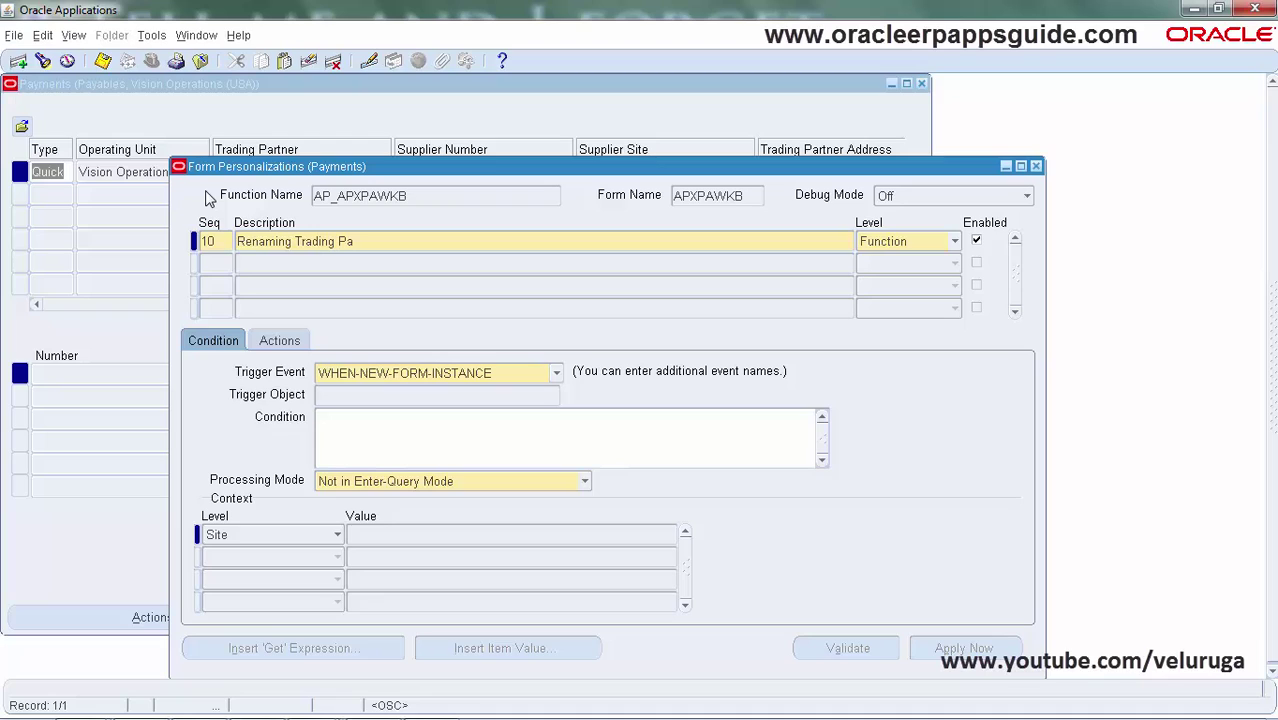
text(rtner - Change Prompt)
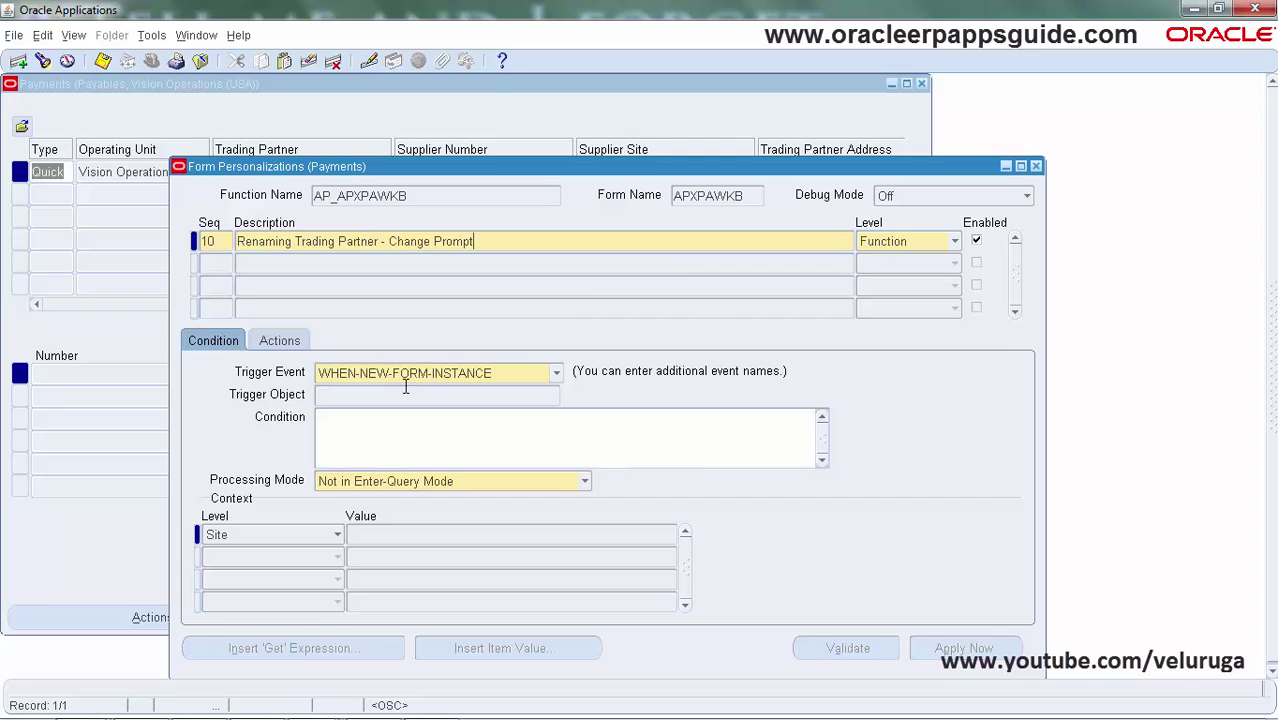
click(500, 373)
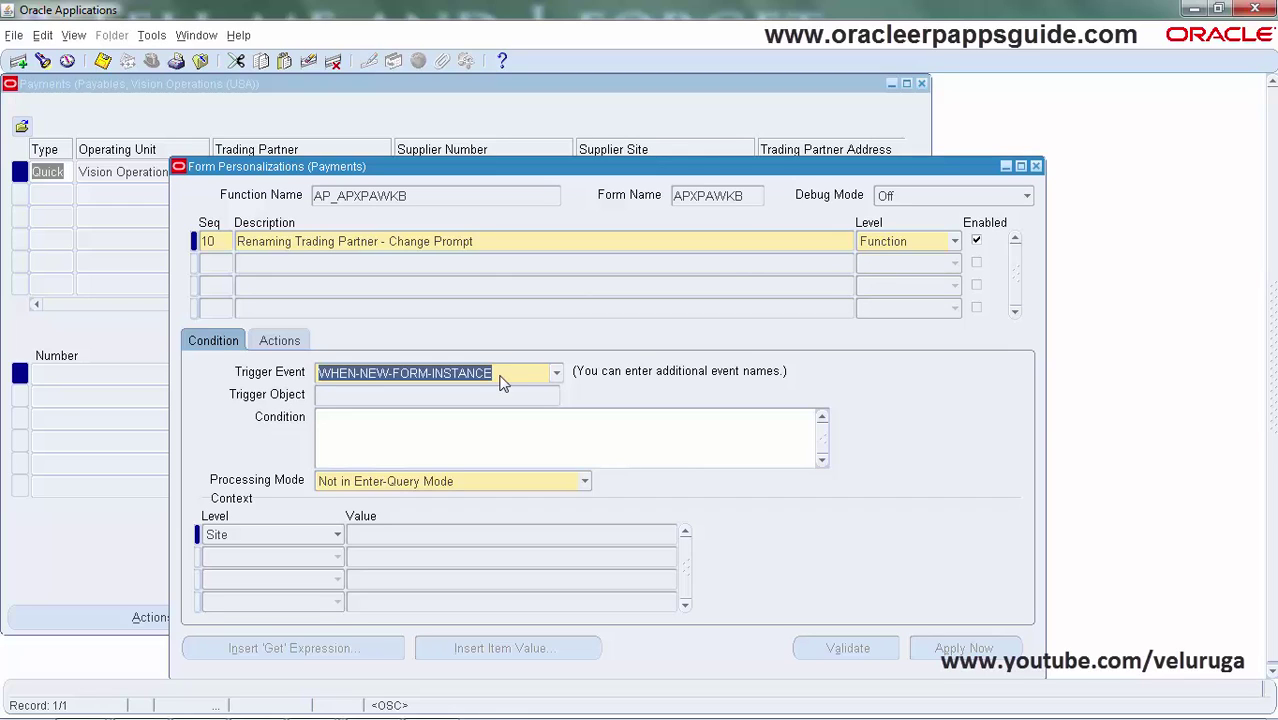
click(434, 440)
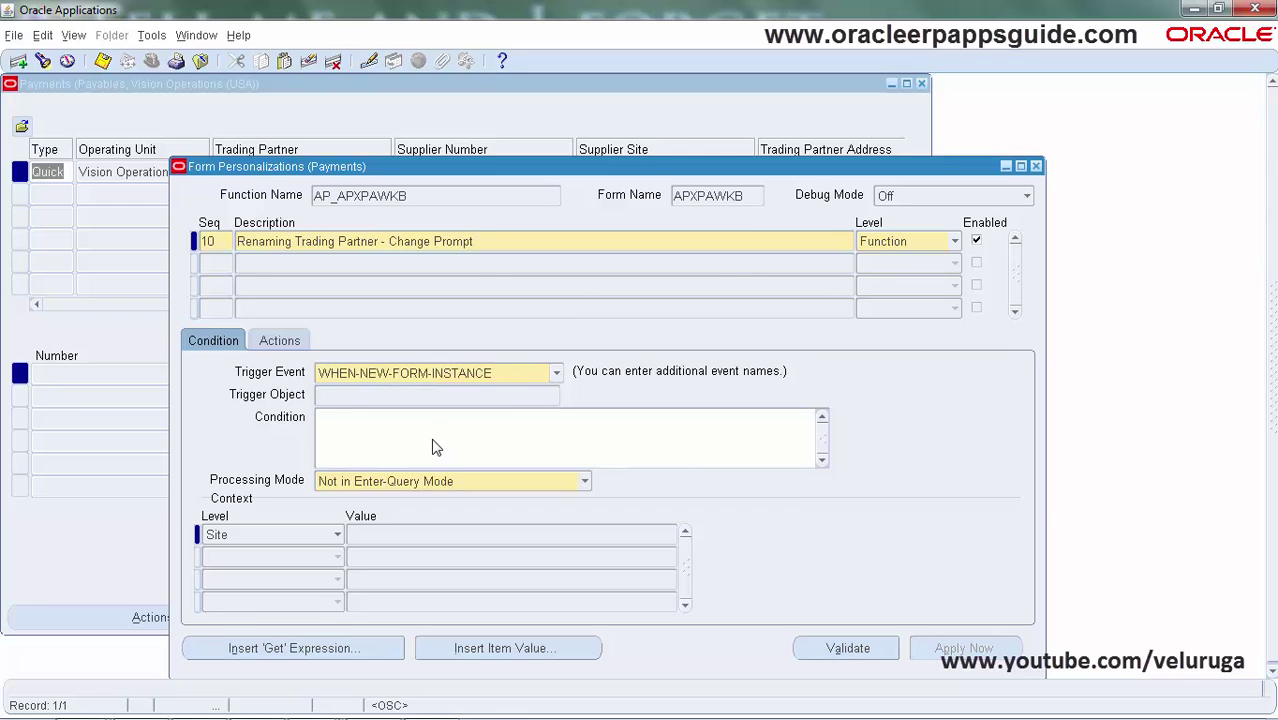
- Add action 10 of type Property to the rule with the description "Supplier Name Prompt"
click(290, 348)
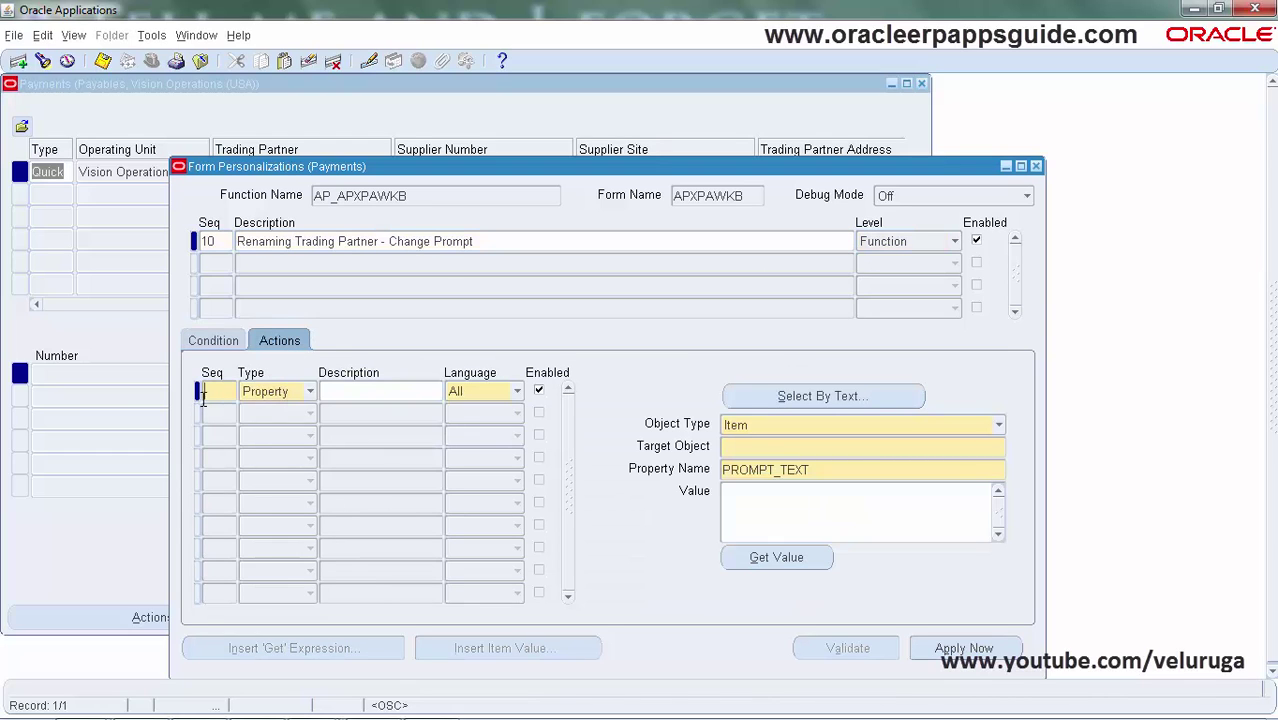
text(10)
key(Tab)
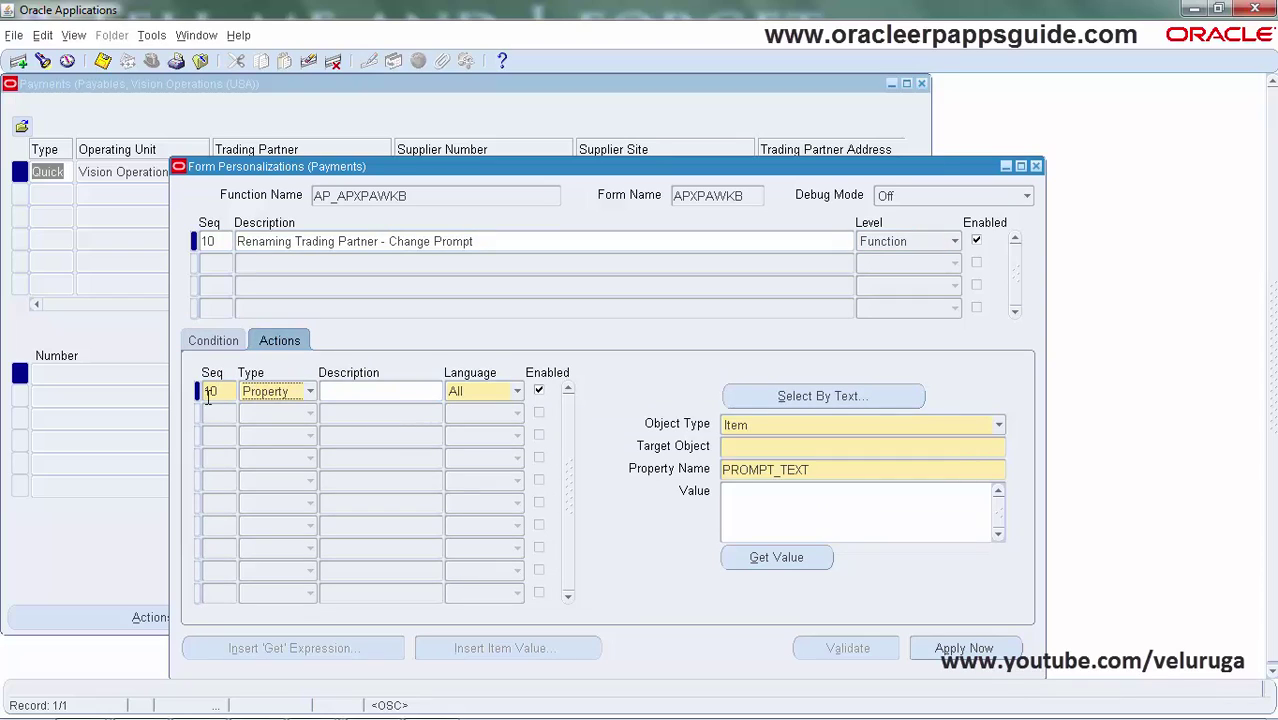
click(310, 394)
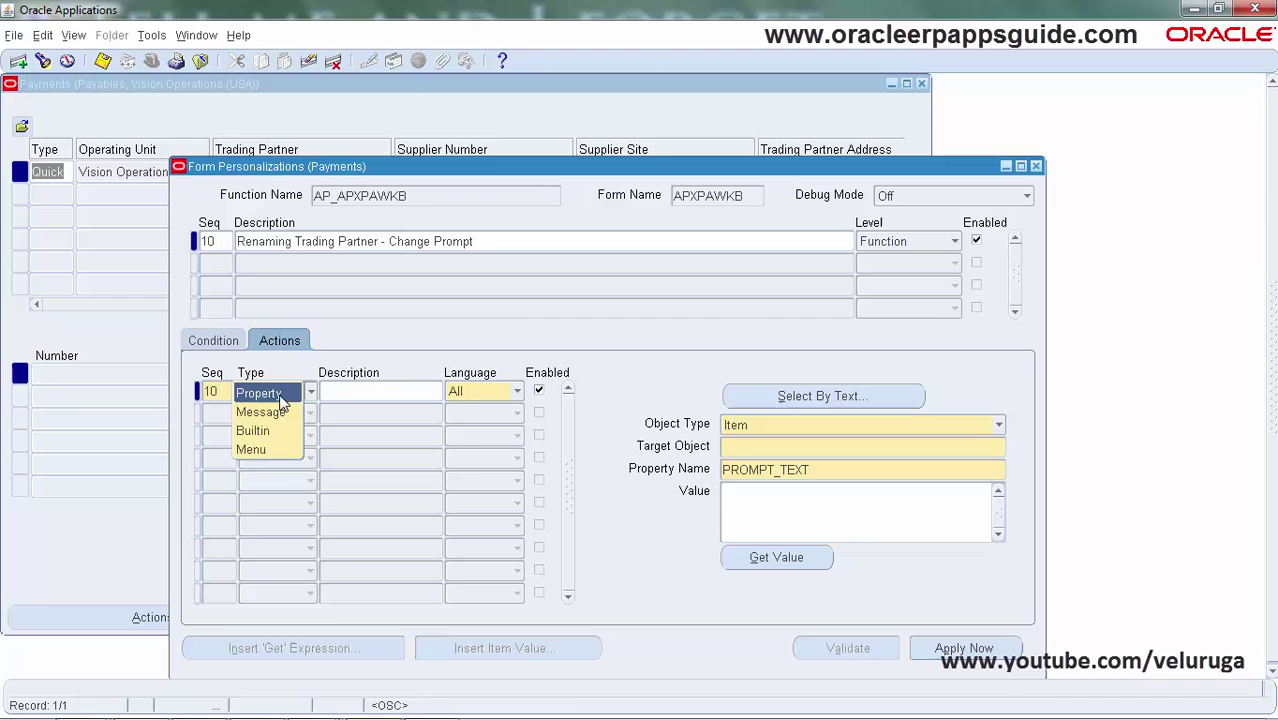
click(281, 398)
click(352, 395)
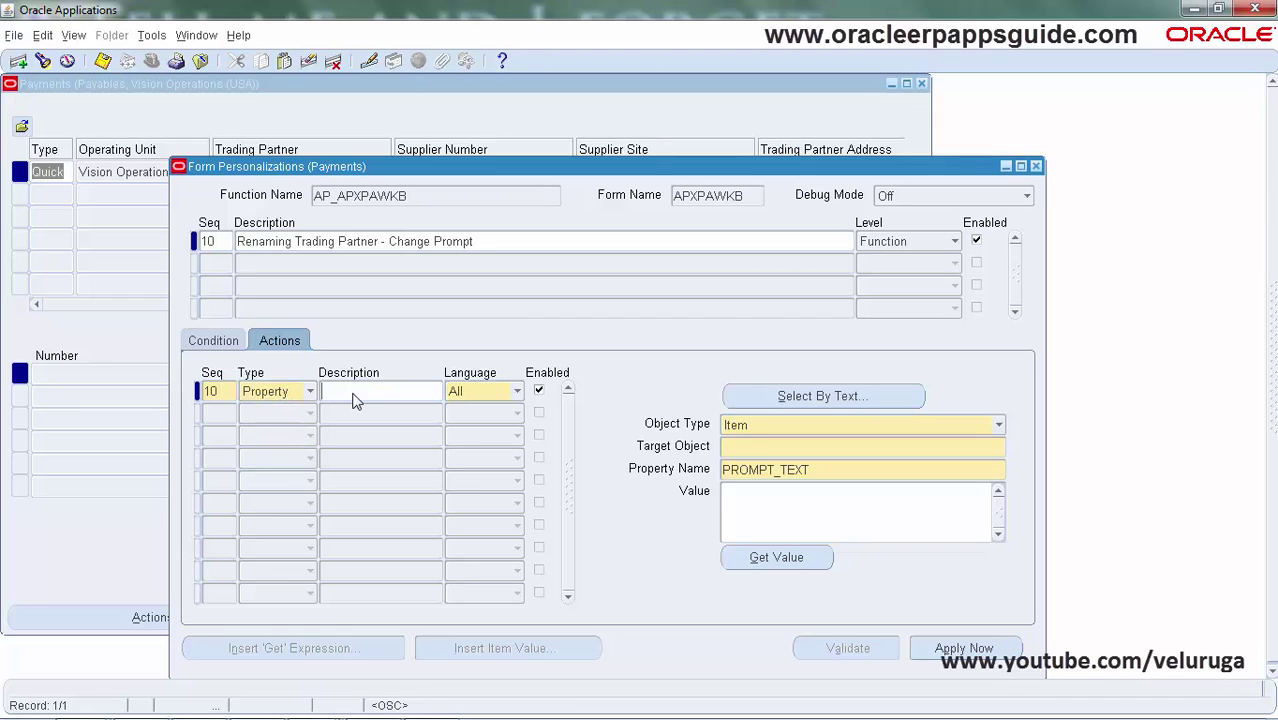
text(Supplier Name Prompt)
key(Tab)
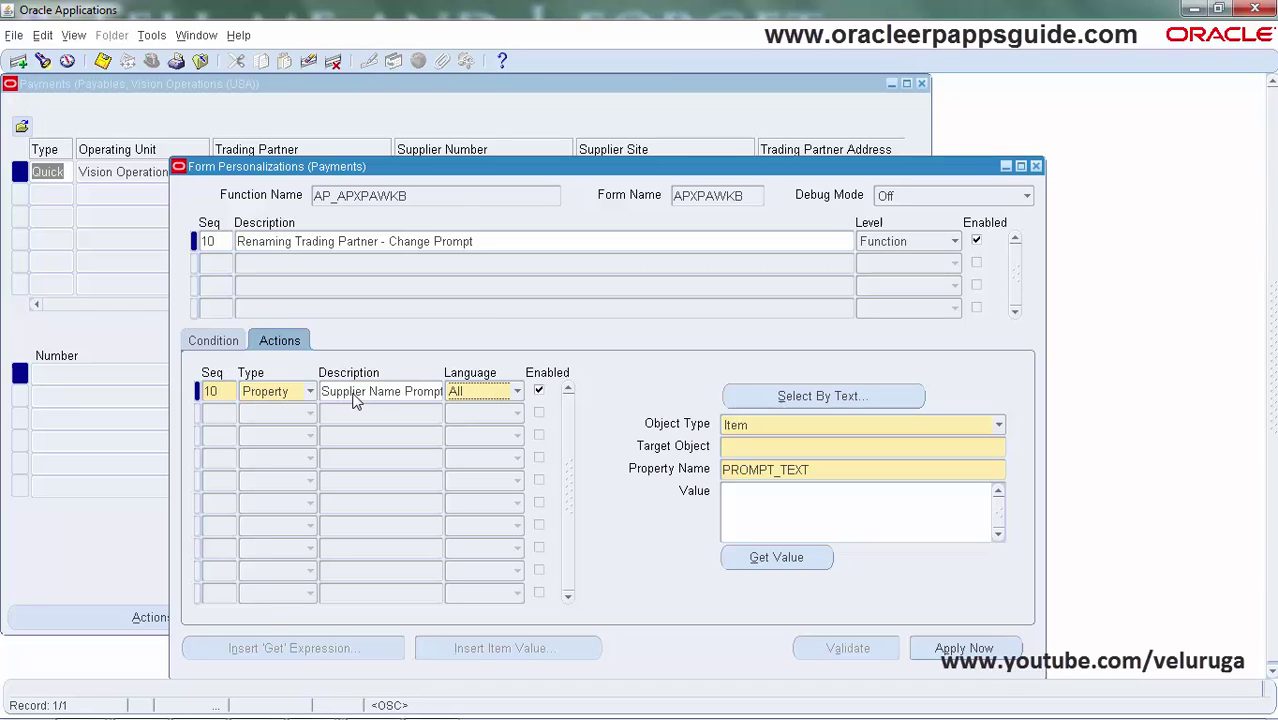
- Choose Item as the object type of the property action
click(745, 432)
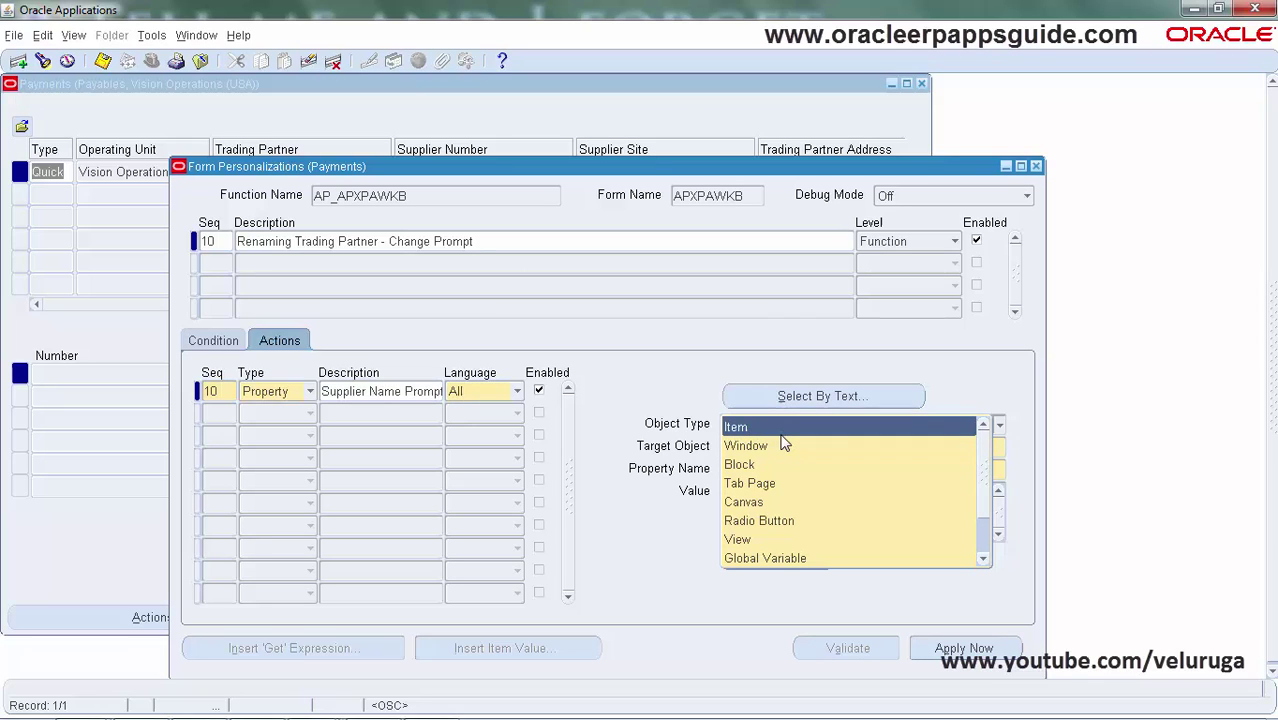
click(780, 437)
click(759, 447)
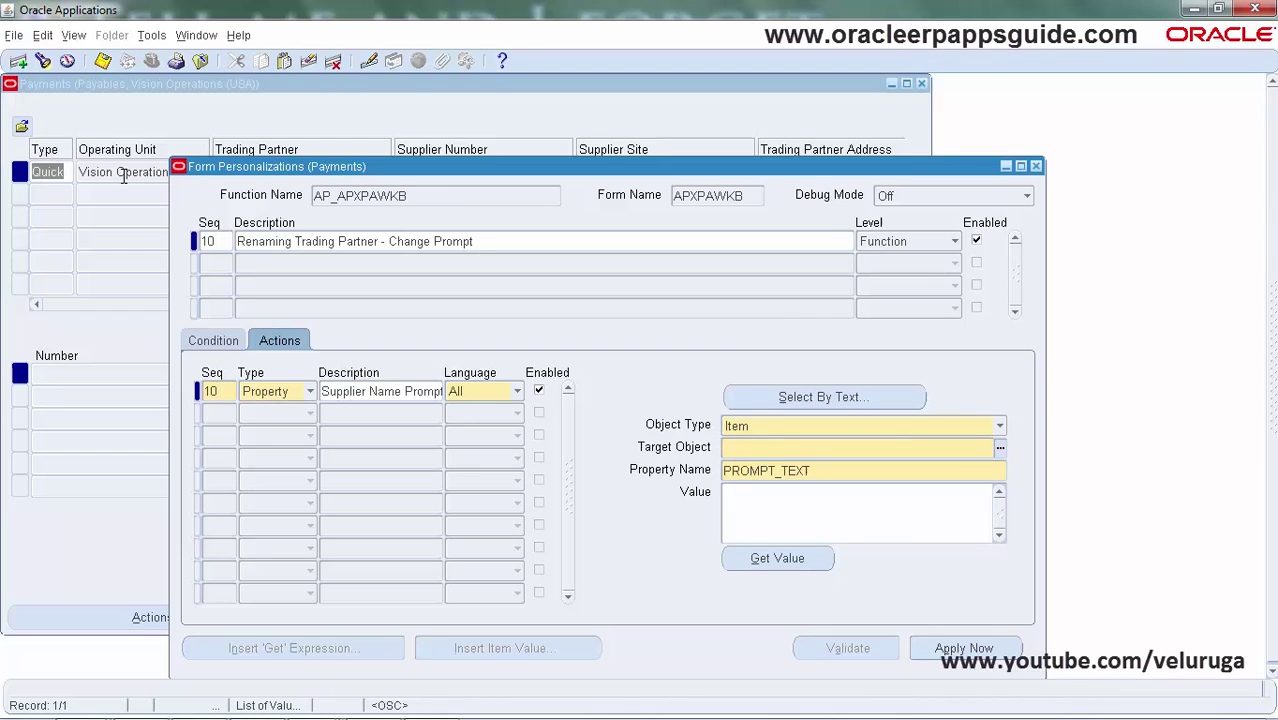
- Examine the Trading Partner field on the Payments form for its block and field names
click(215, 148)
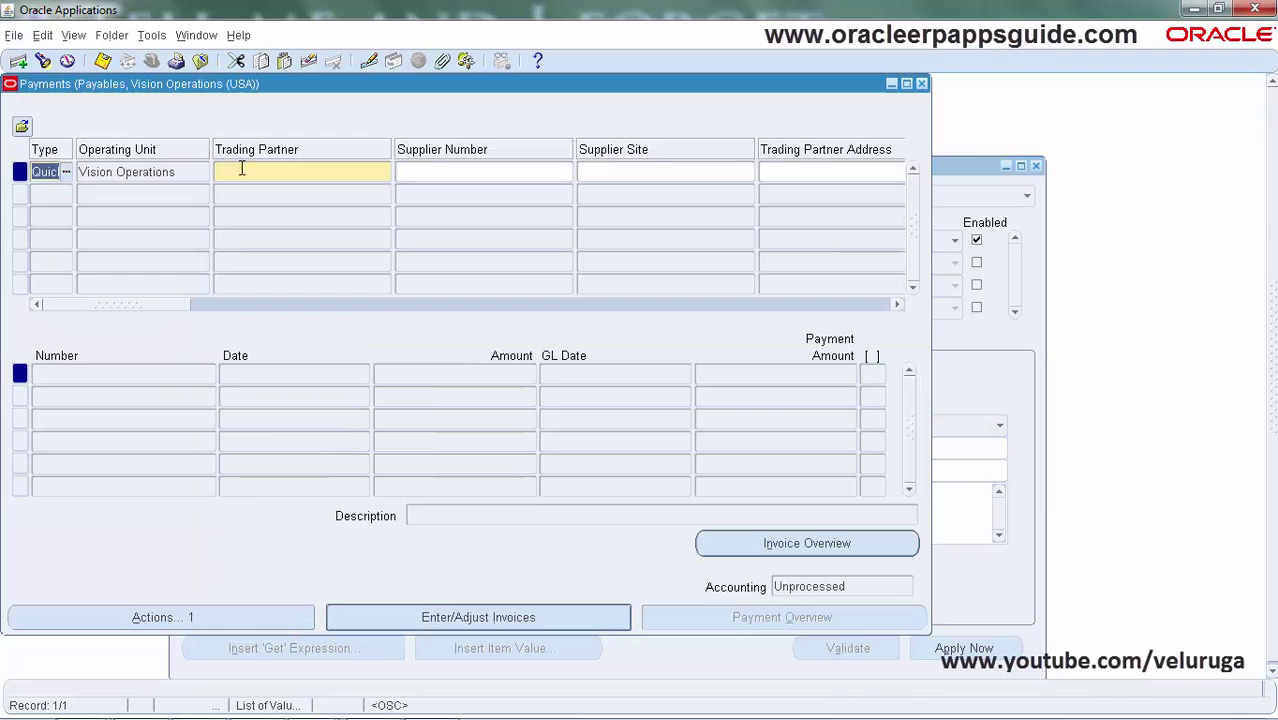
click(240, 36)
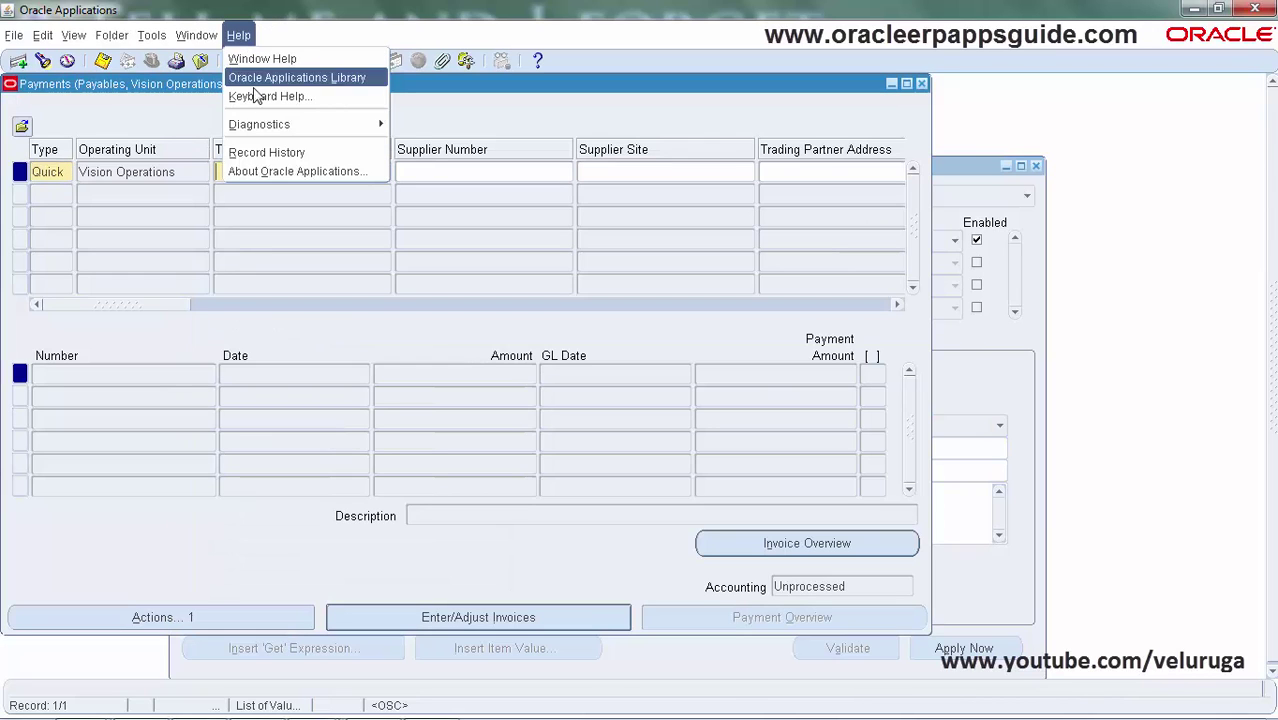
mouse_move(258, 125)
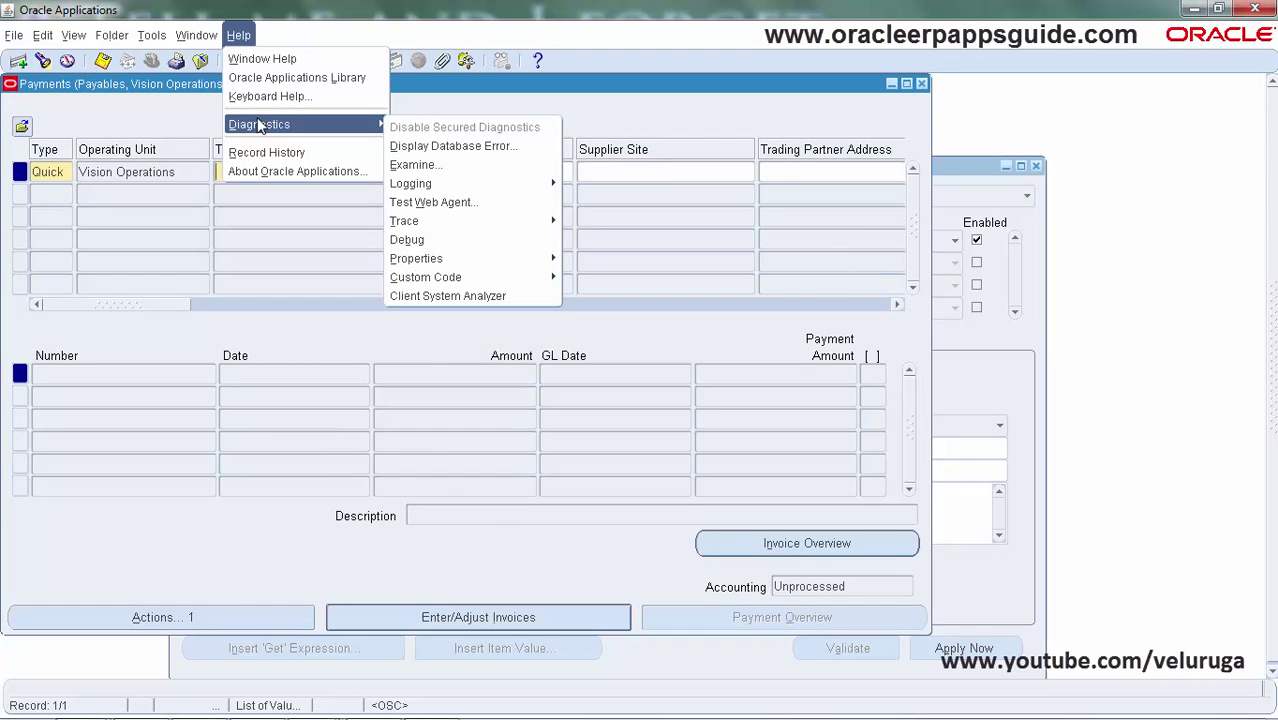
click(426, 166)
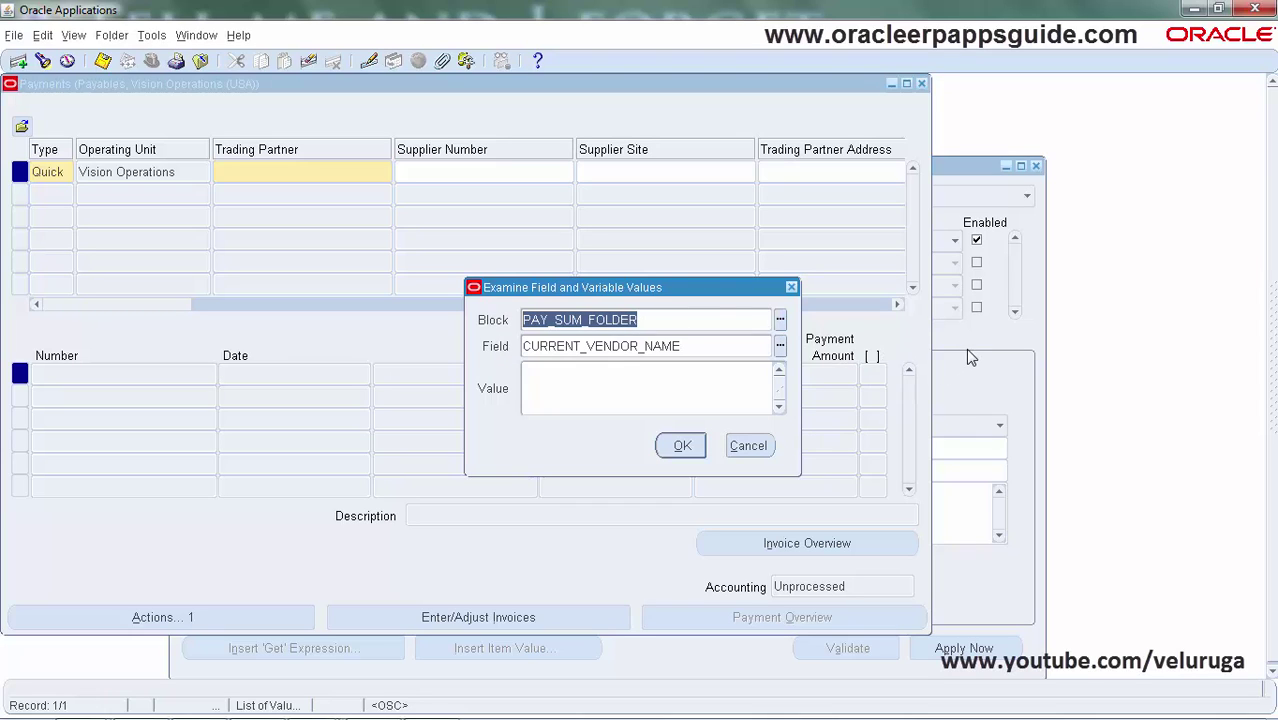
click(750, 446)
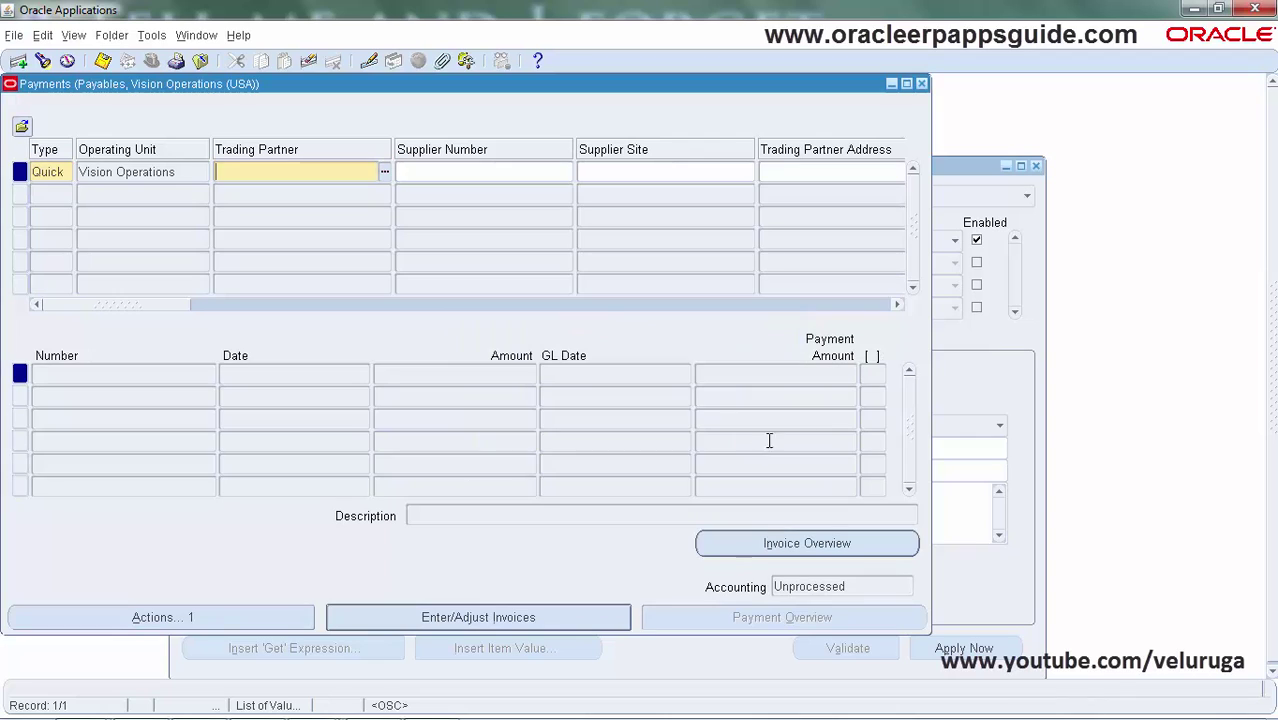
- Set the action's target object to PAY_SUM_FOLDER.CURRENT_VENDOR_NAME from the list of form objects
click(979, 339)
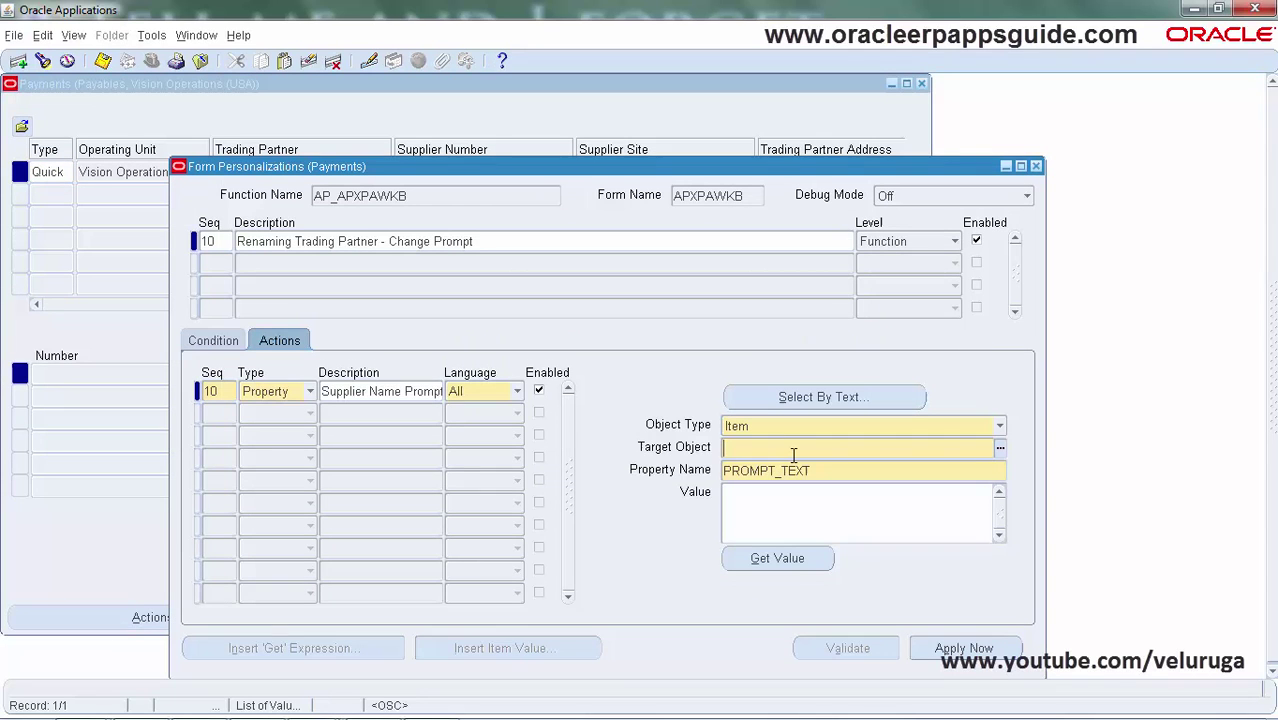
text(PAY_SUM_FOLDER.)
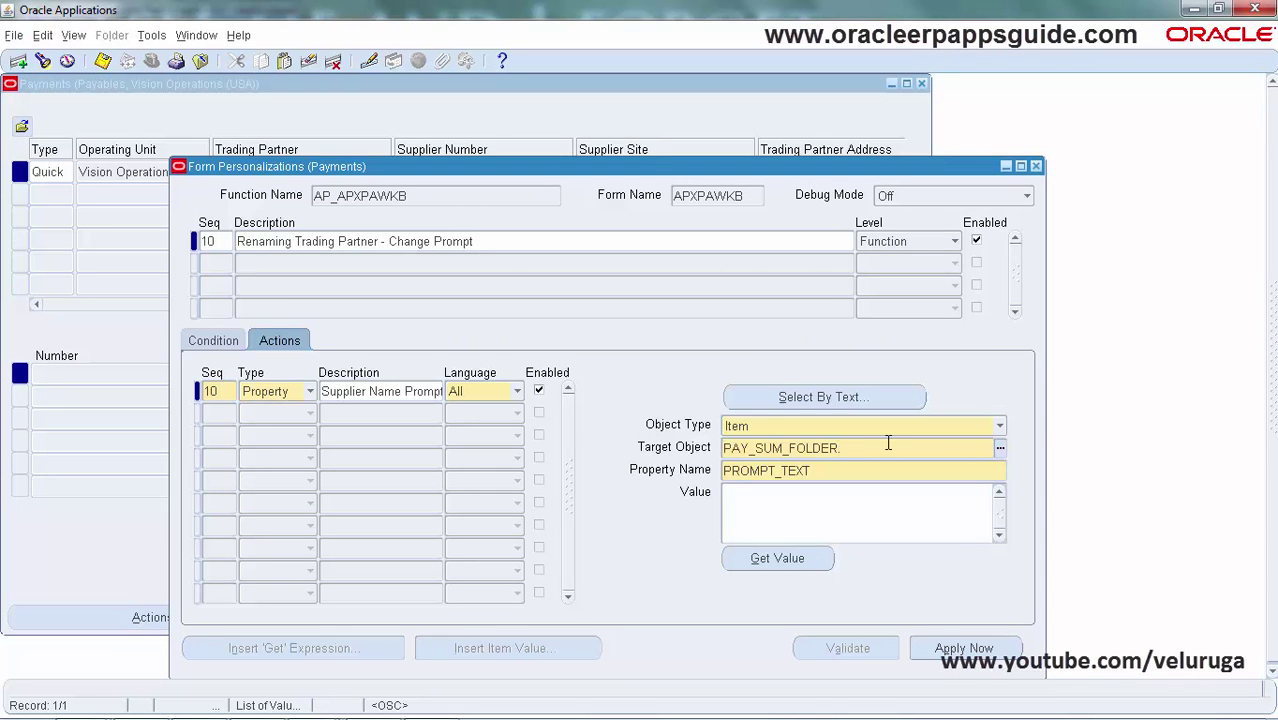
key(ctrl+l)
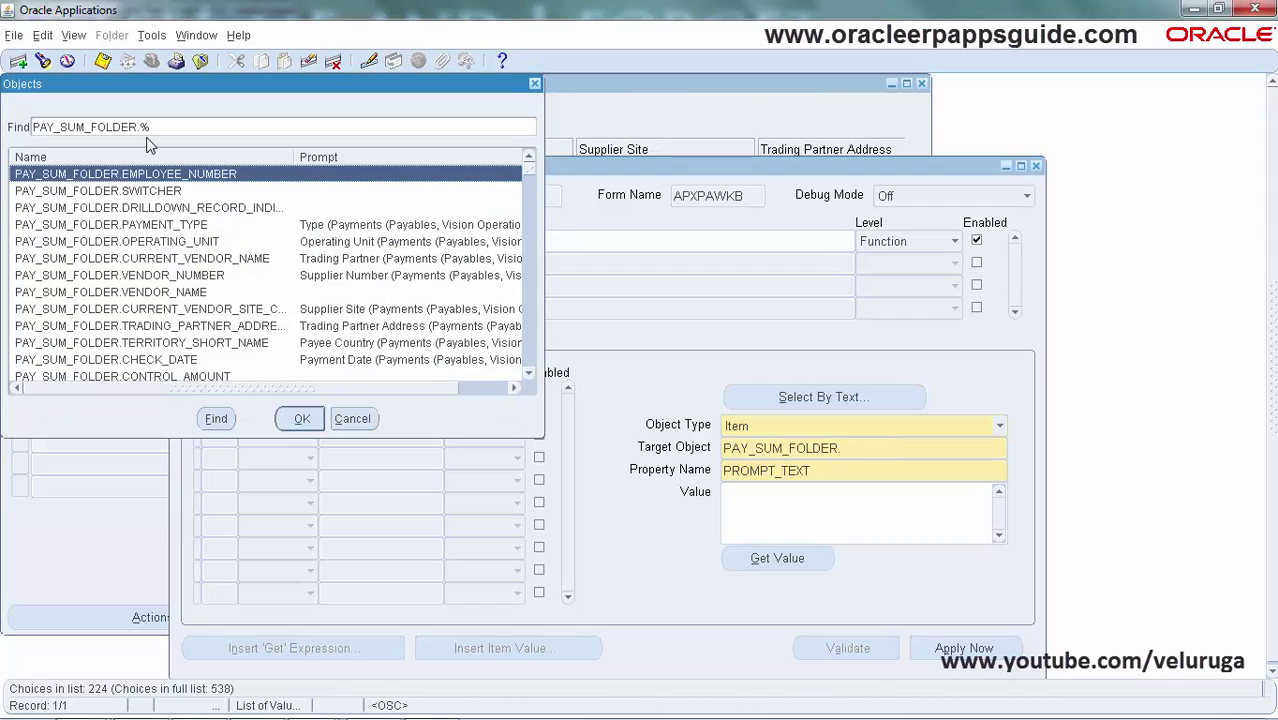
text(c)
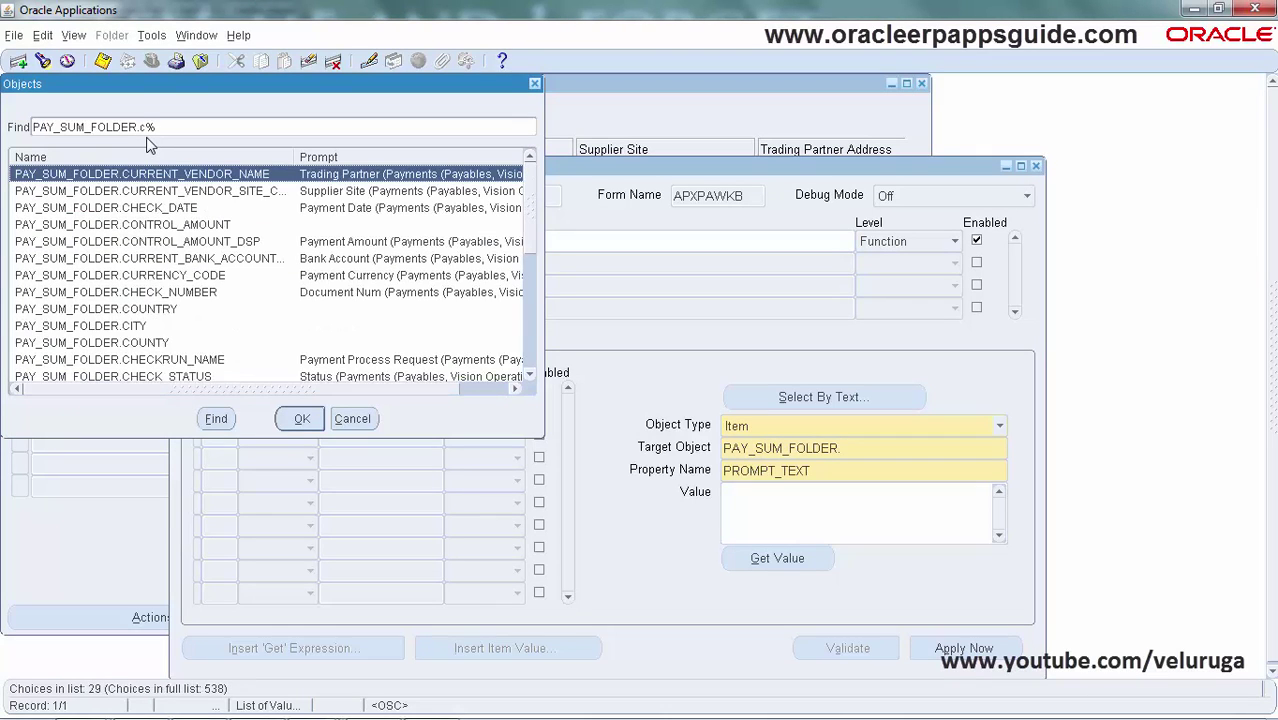
text(uRREN)
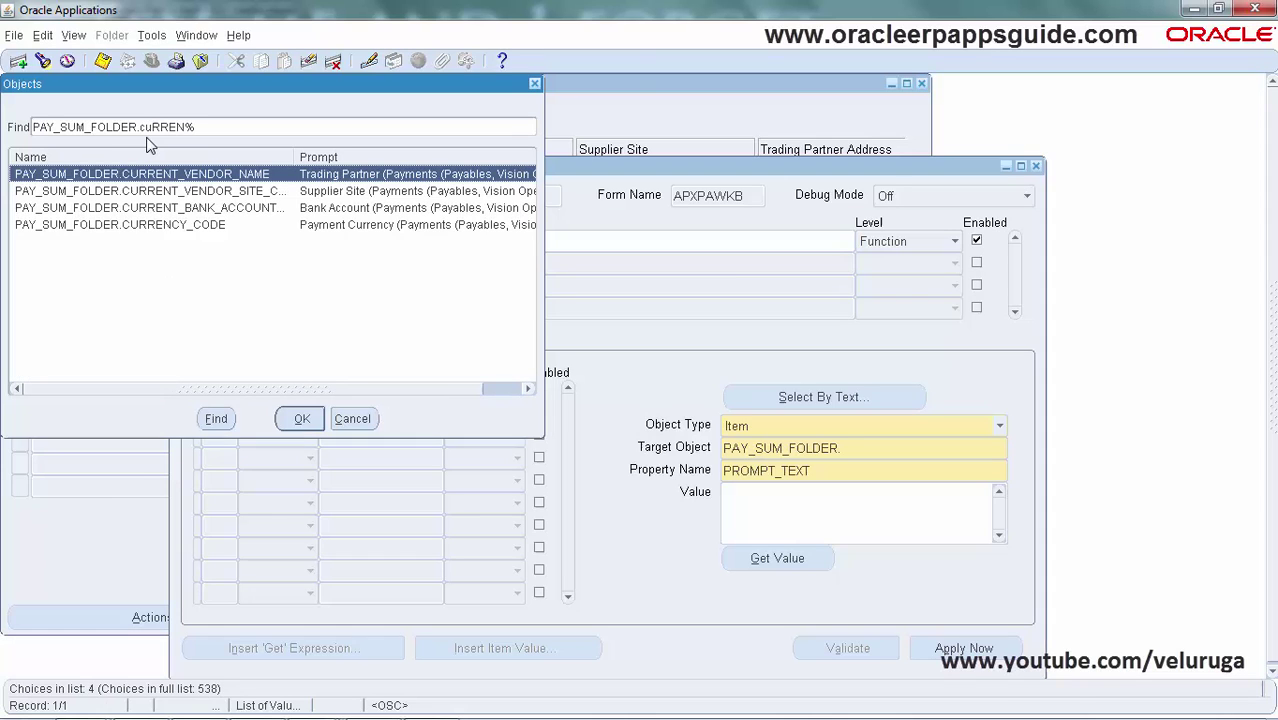
key(Return)
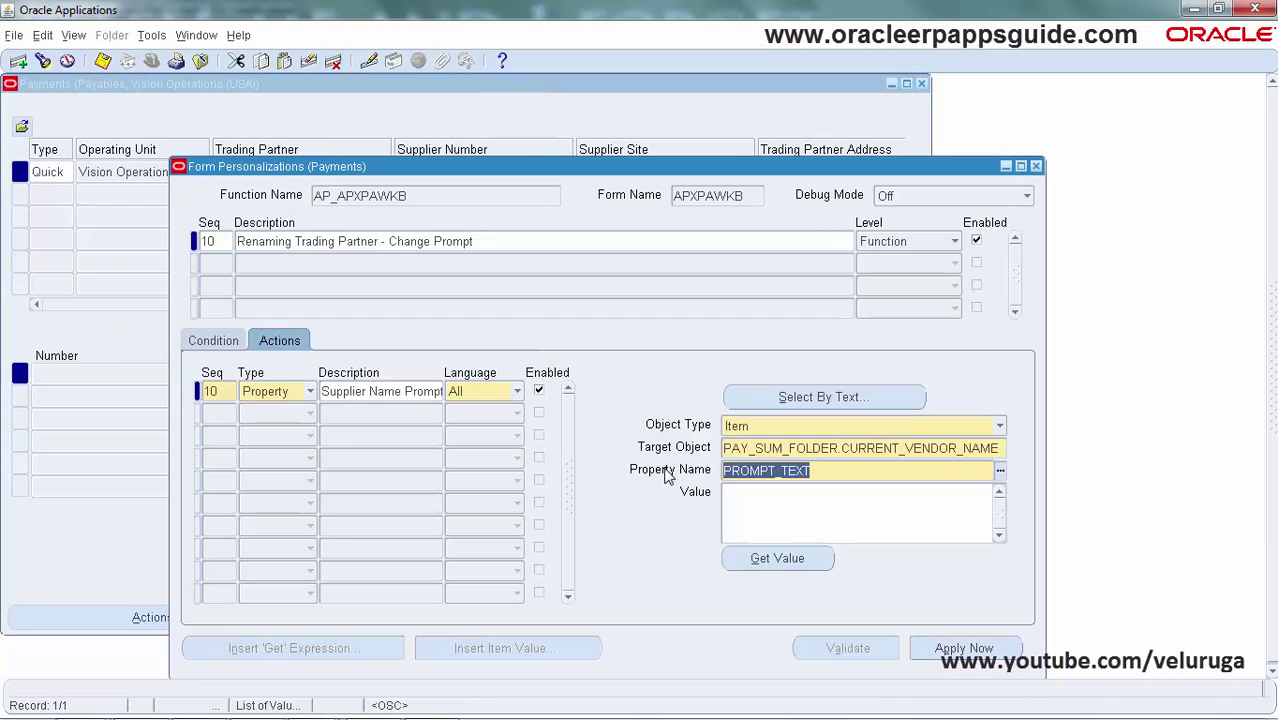
- Keep PROMPT_TEXT as the action's property and set its value to "Supplier Name"
click(821, 472)
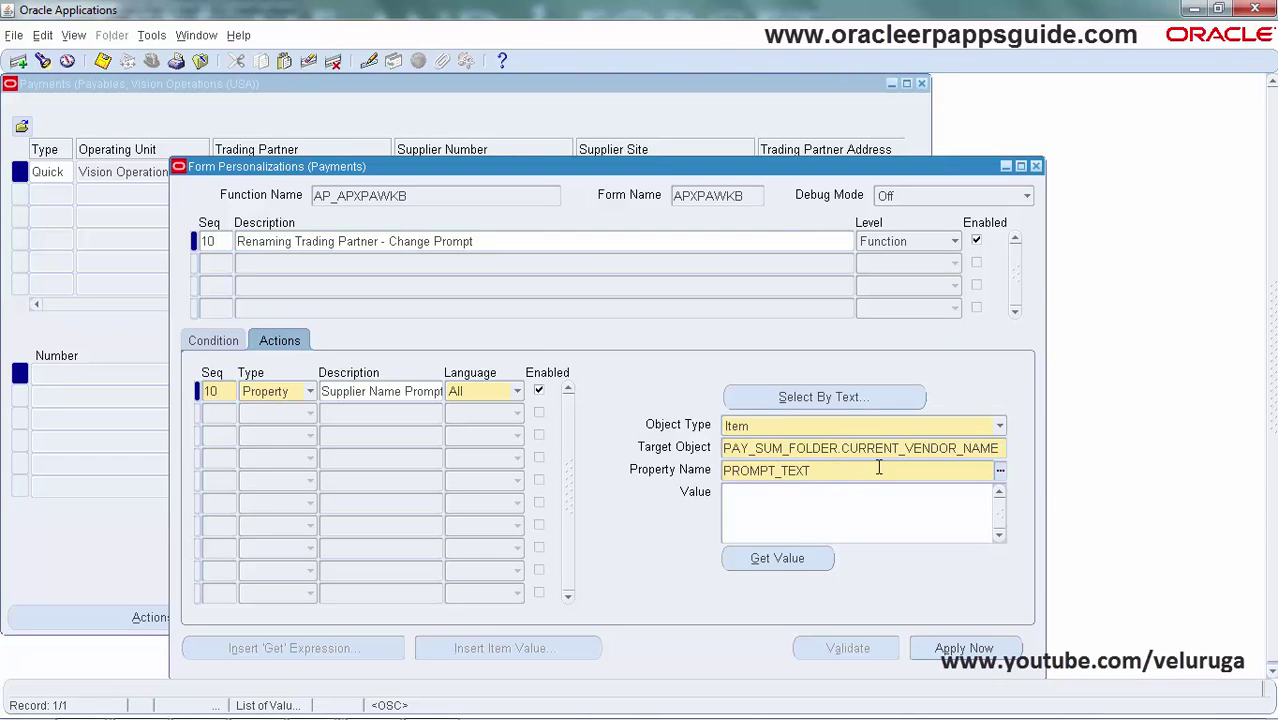
click(820, 513)
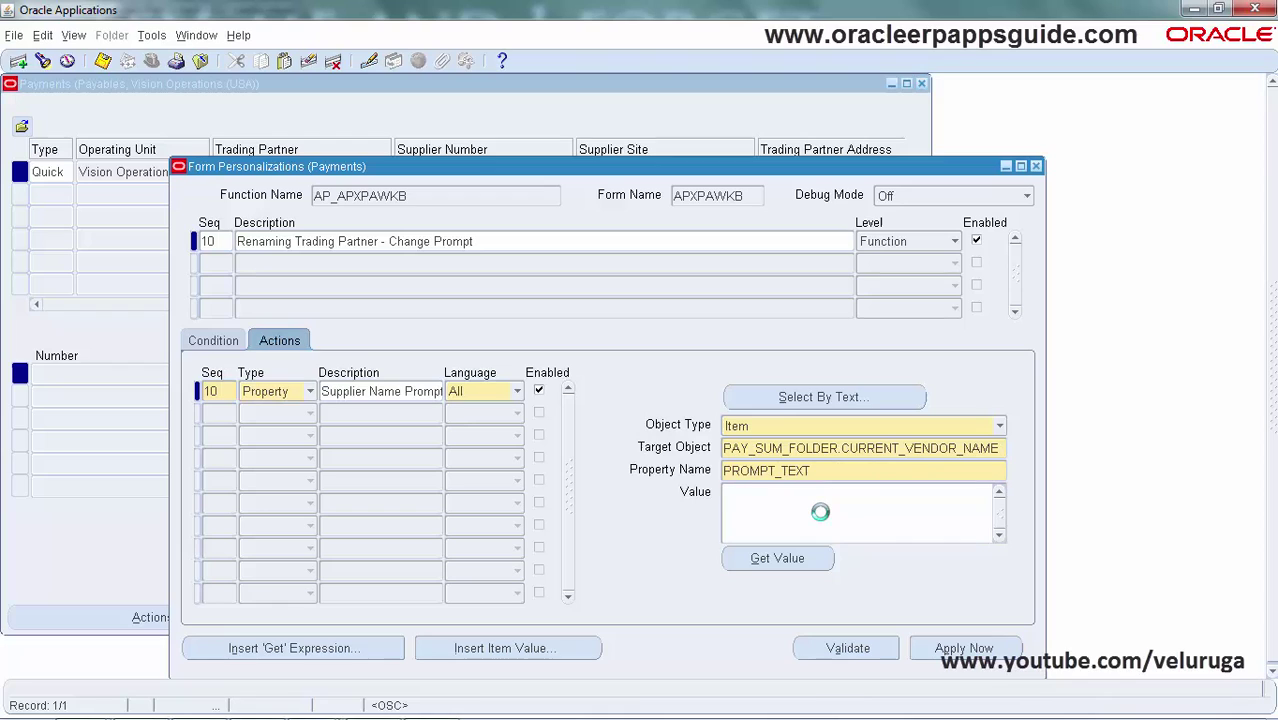
text(Supplier Name)
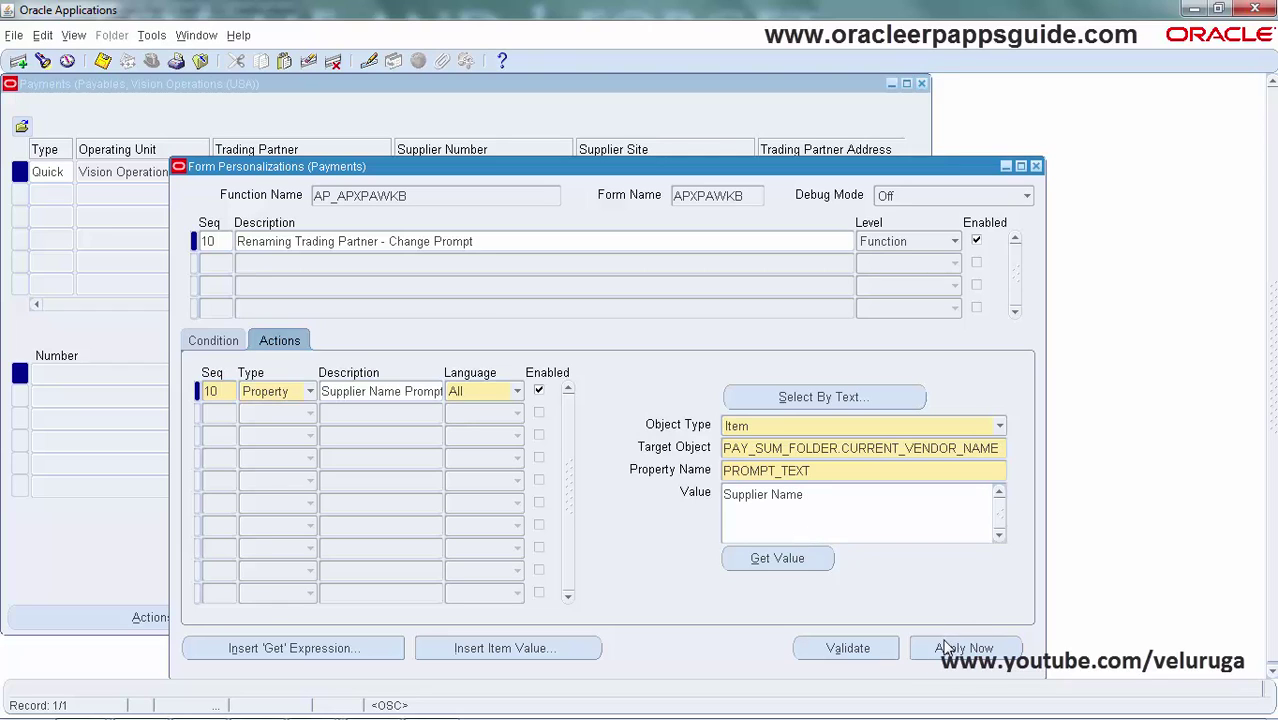
- Validate the new prompt value, apply it immediately and check the column heading on the Payments form
click(868, 650)
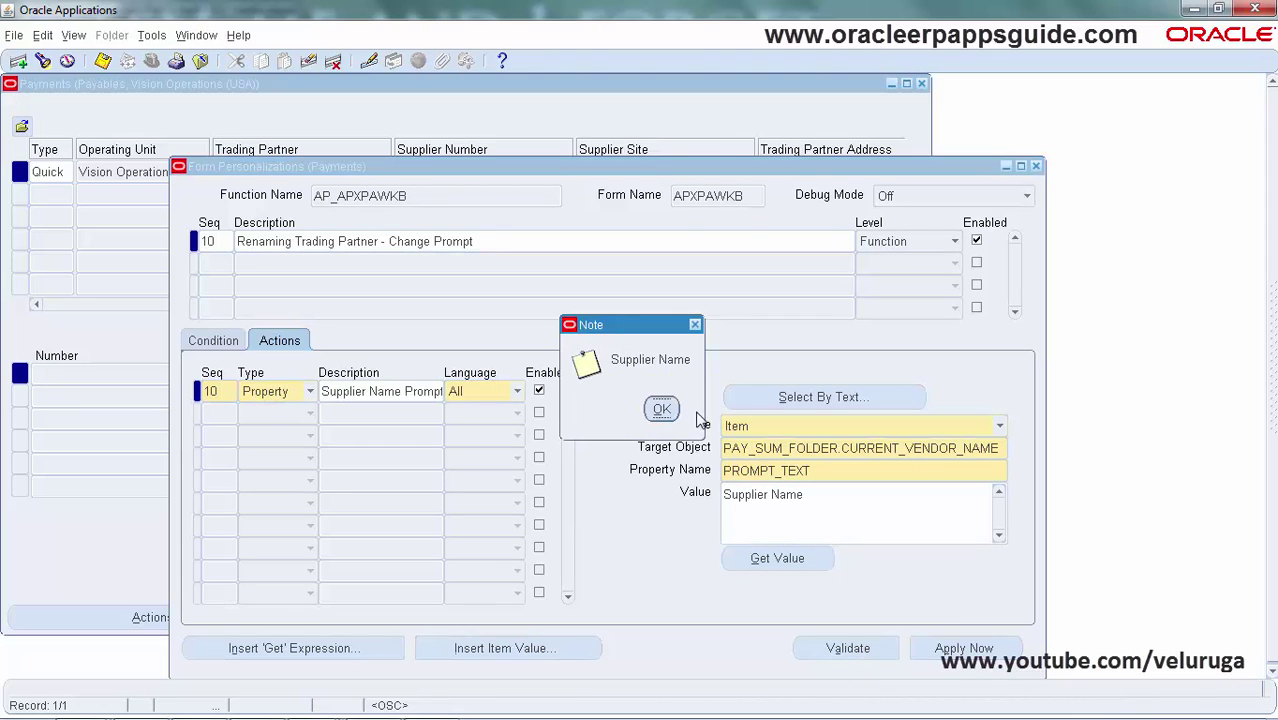
click(662, 409)
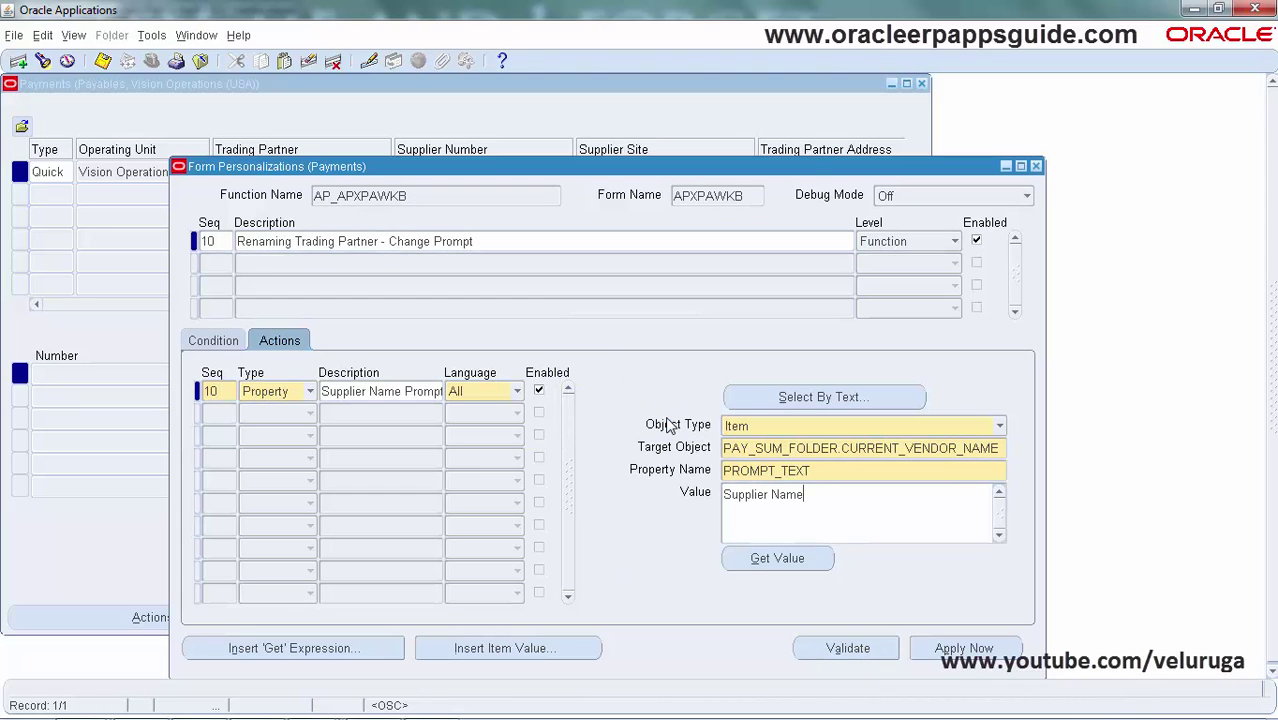
click(950, 648)
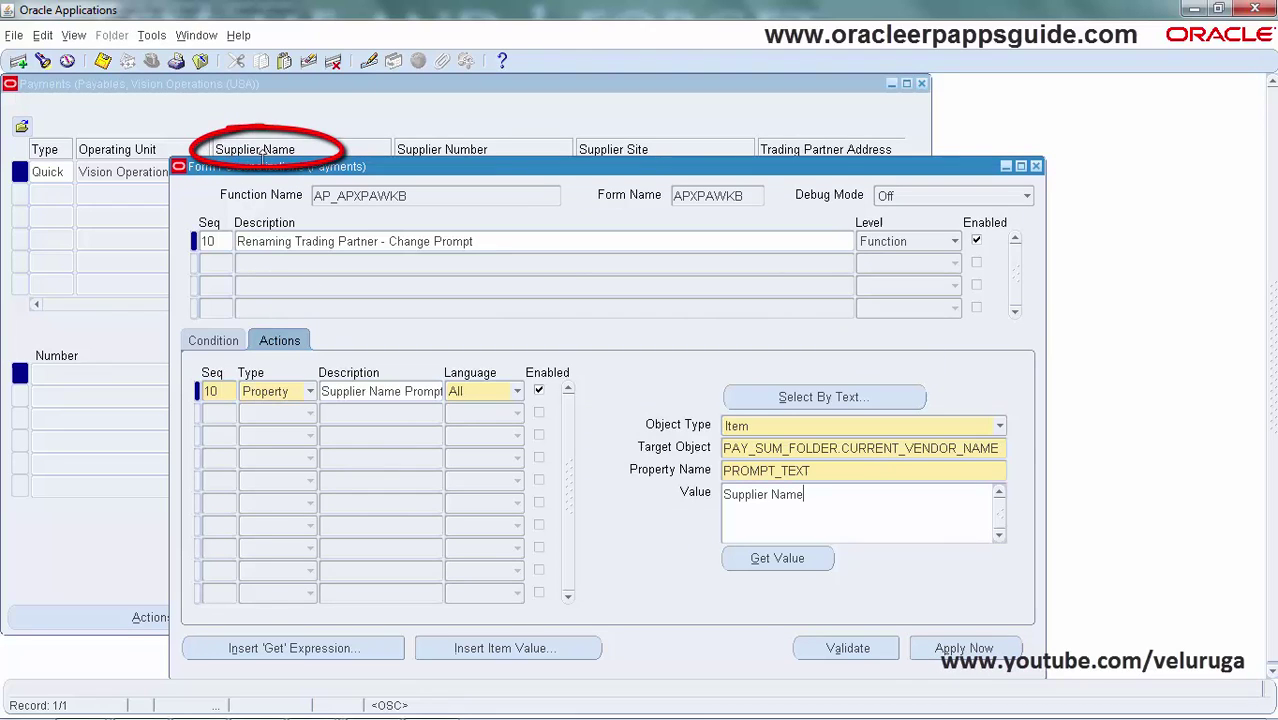
click(285, 119)
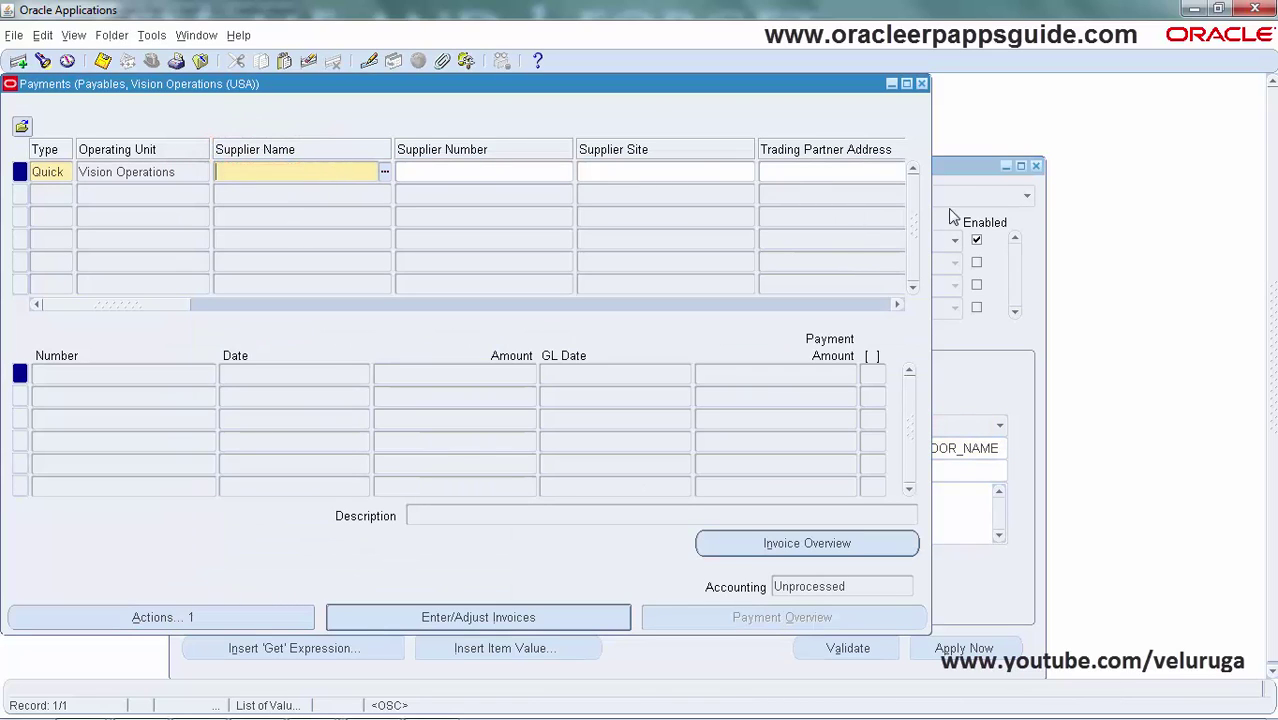
click(977, 173)
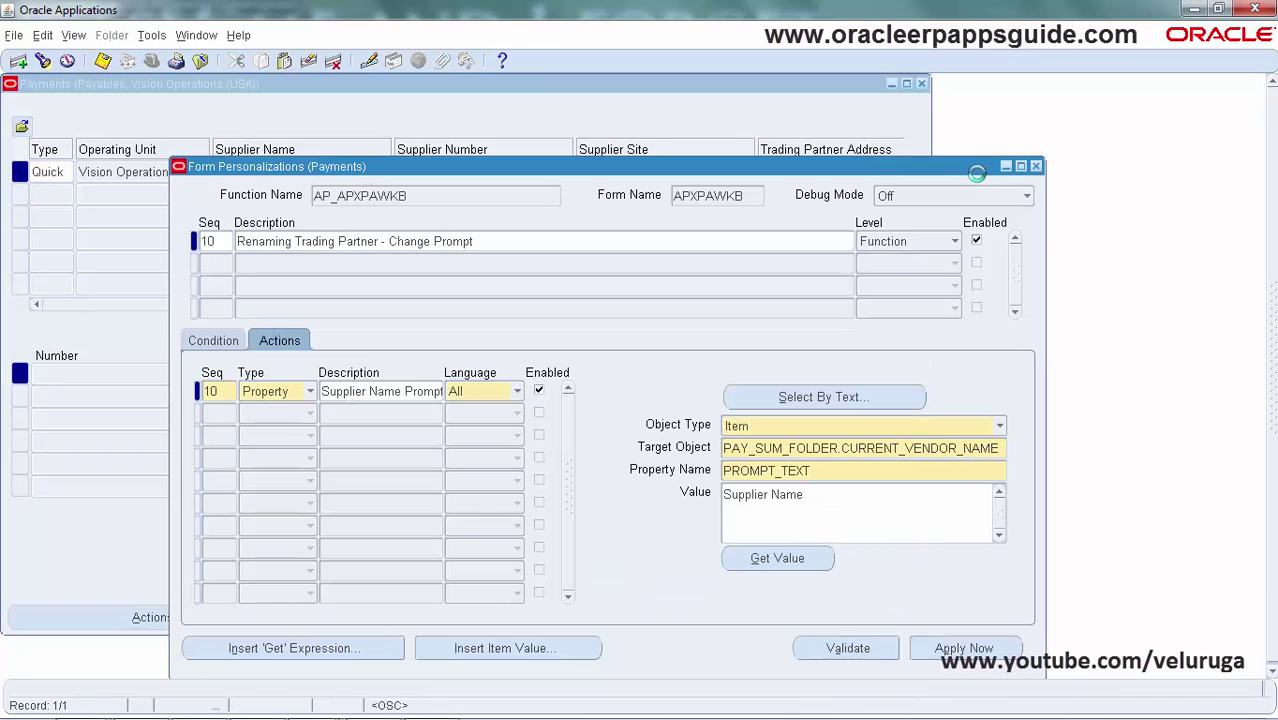
- Save the personalization and reopen the Payments form from the Navigator
click(106, 63)
click(1037, 166)
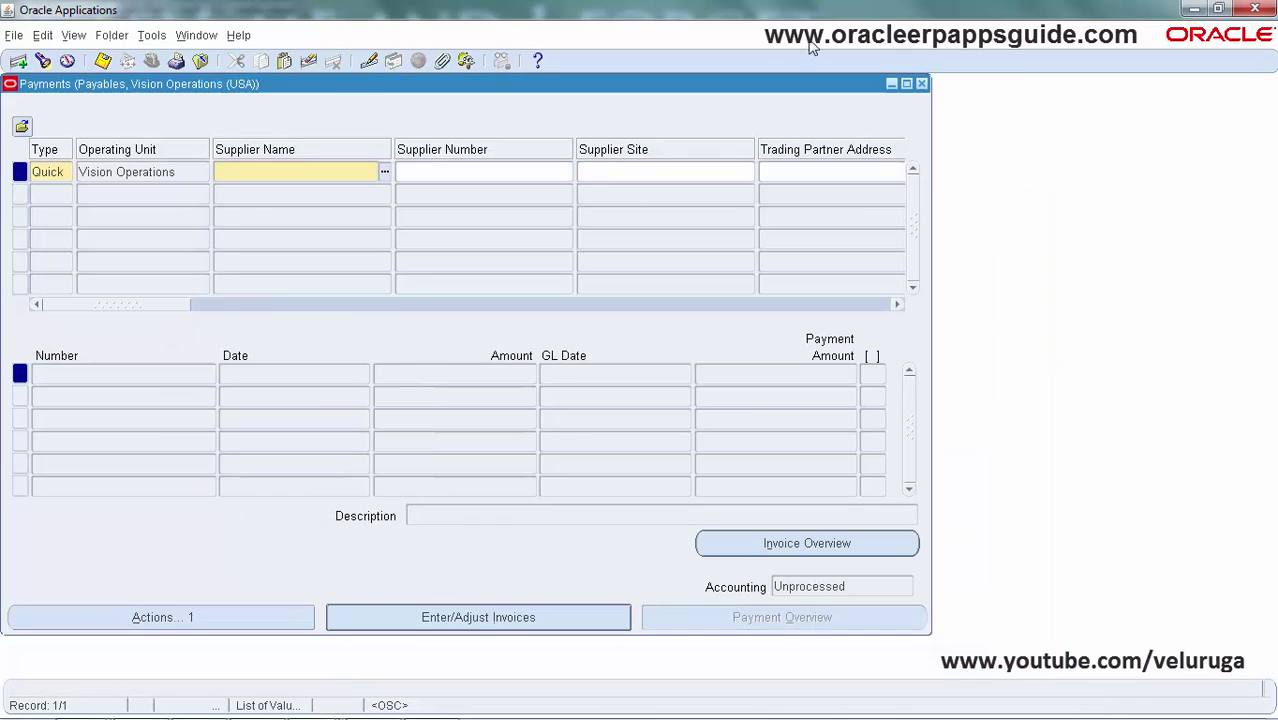
click(921, 84)
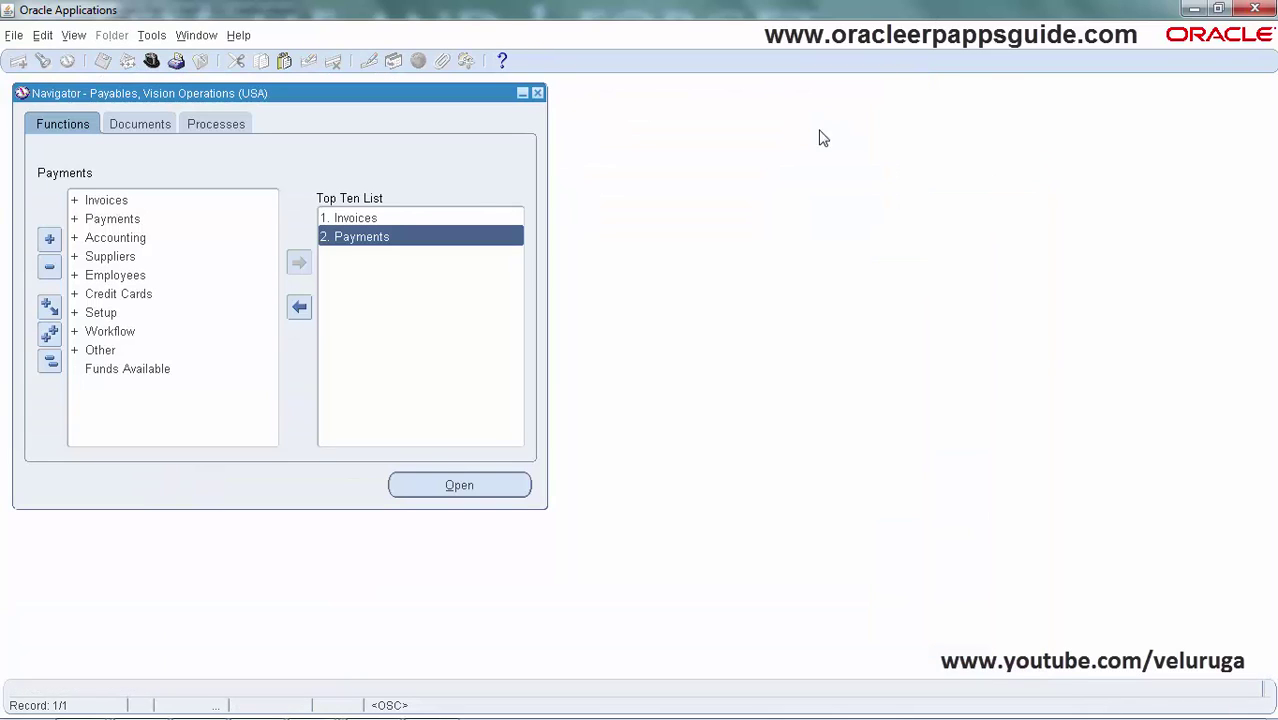
double_click(370, 236)
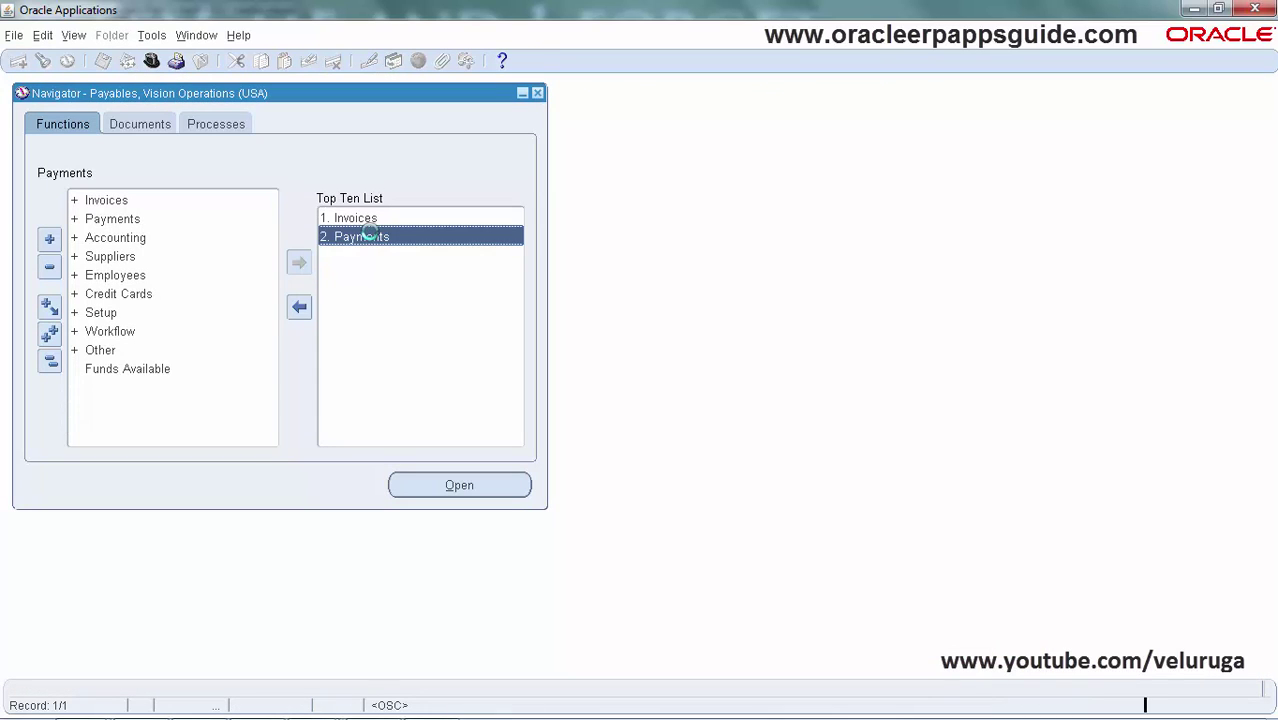